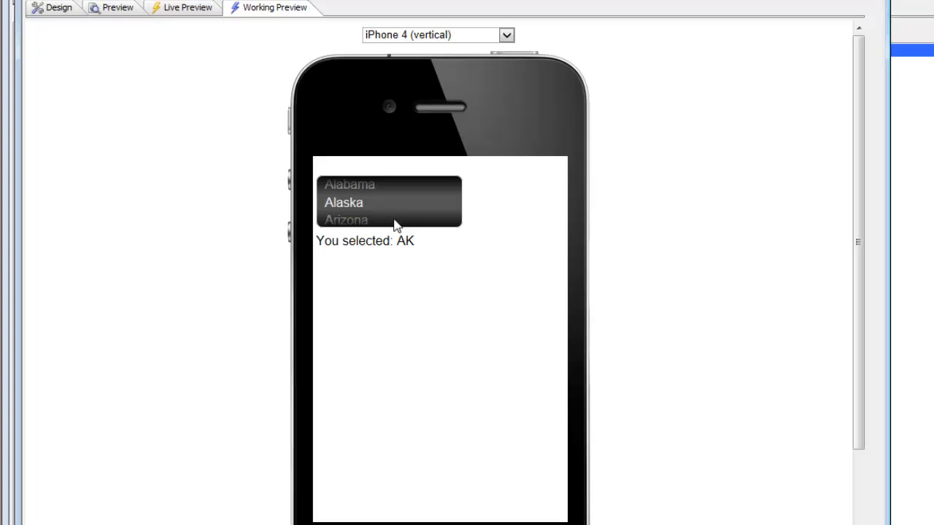
Step: Test the state spin list in the phone preview by spinning it through several states, including California, Hawaii and Kentucky
{"action": "left_click_drag", "start_coordinate": [394, 224], "coordinate": [413, 175]}
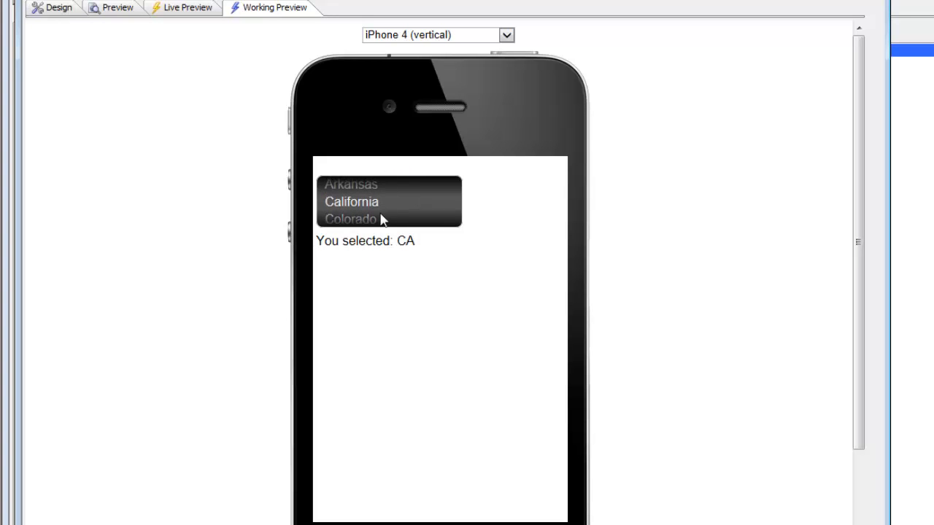
{"action": "left_click_drag", "start_coordinate": [384, 214], "coordinate": [391, 169]}
{"action": "left_click_drag", "start_coordinate": [369, 213], "coordinate": [380, 170]}
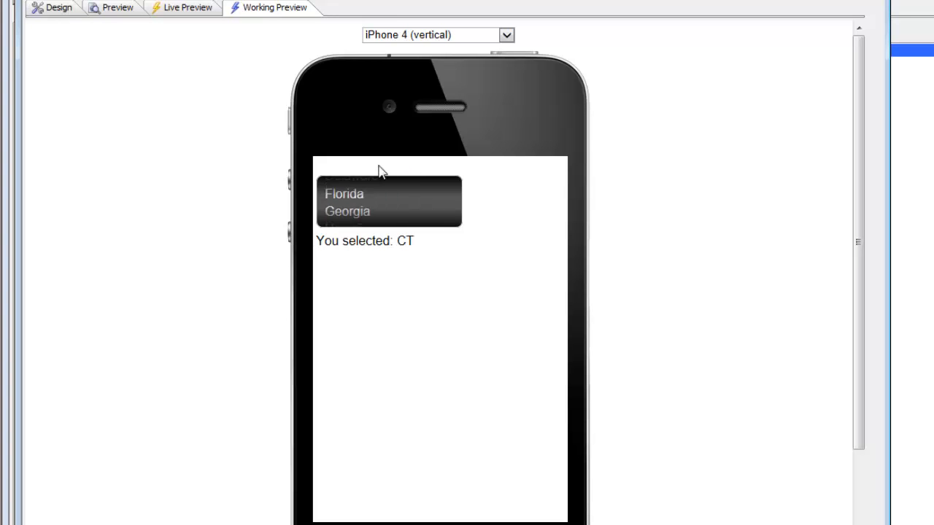
{"action": "left_click_drag", "start_coordinate": [361, 219], "coordinate": [365, 240]}
{"action": "left_click_drag", "start_coordinate": [365, 188], "coordinate": [370, 258]}
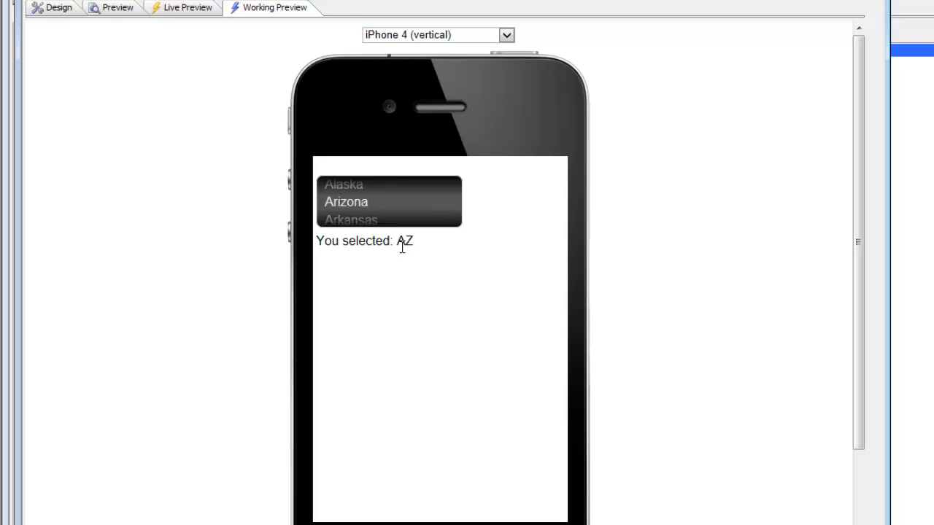
{"action": "left_click_drag", "start_coordinate": [351, 196], "coordinate": [351, 138]}
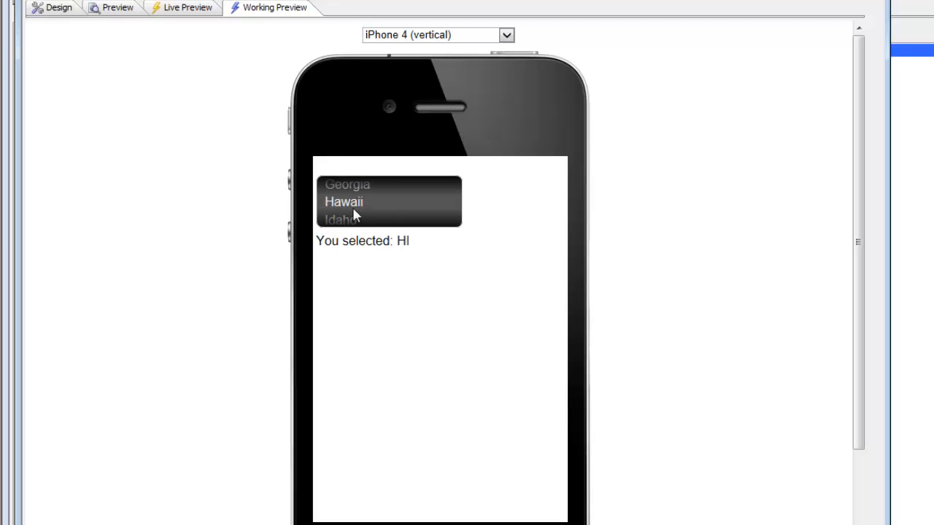
{"action": "left_click_drag", "start_coordinate": [354, 211], "coordinate": [358, 162]}
{"action": "left_click_drag", "start_coordinate": [379, 221], "coordinate": [392, 153]}
{"action": "left_click_drag", "start_coordinate": [344, 226], "coordinate": [356, 165]}
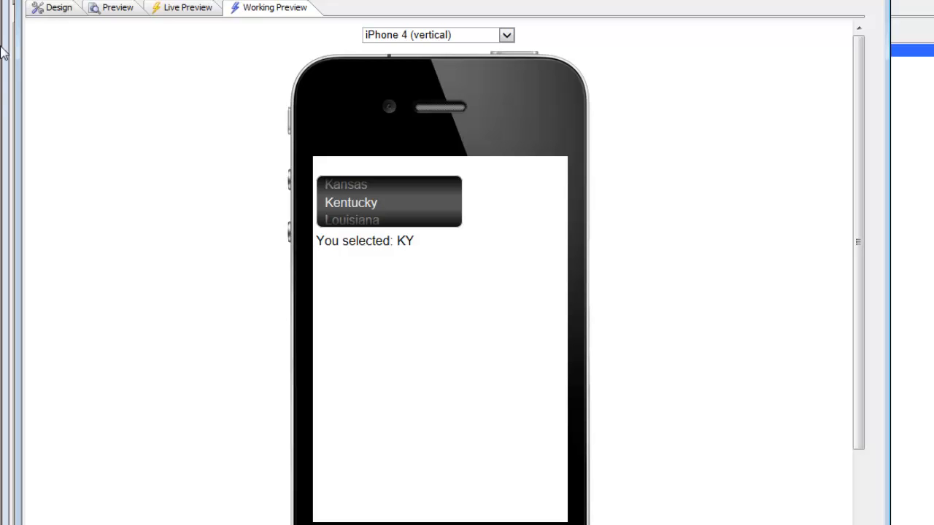
Step: Return to the design view and review the spin1 control's options for defining its list, keeping Static
{"action": "left_click", "coordinate": [40, 11]}
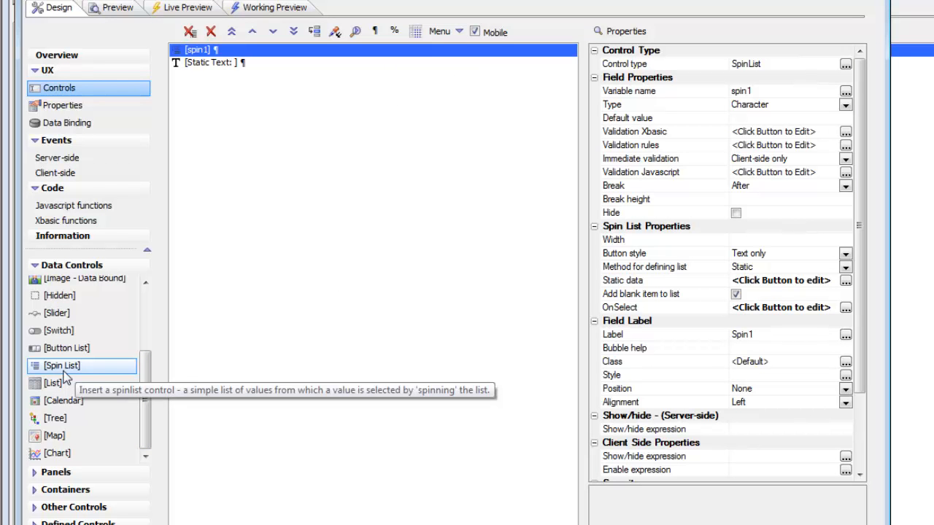
{"action": "left_click", "coordinate": [627, 269]}
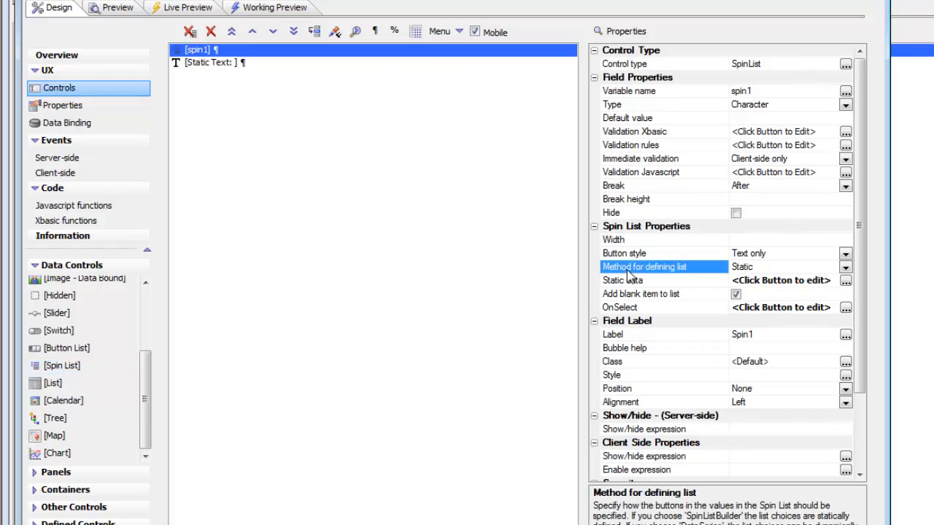
{"action": "left_click", "coordinate": [844, 269]}
{"action": "left_click", "coordinate": [740, 285]}
{"action": "left_click", "coordinate": [844, 269]}
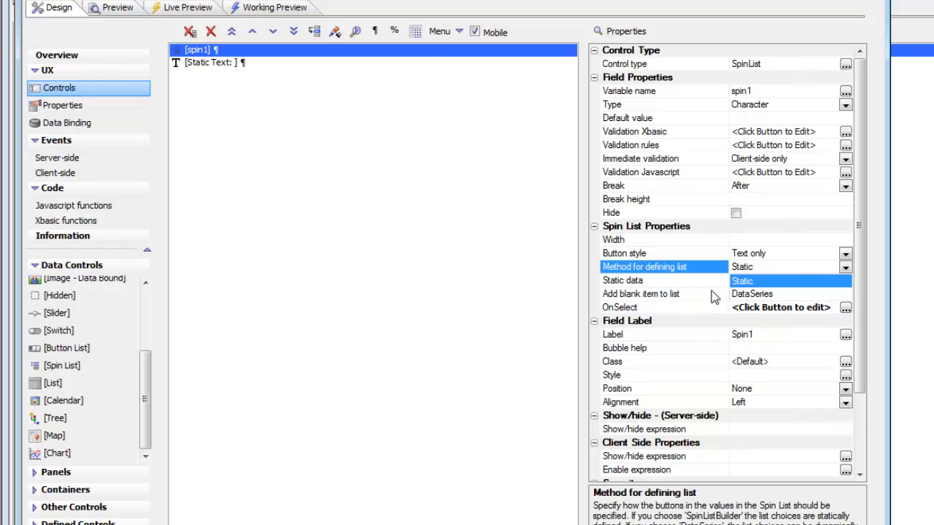
{"action": "left_click", "coordinate": [685, 280]}
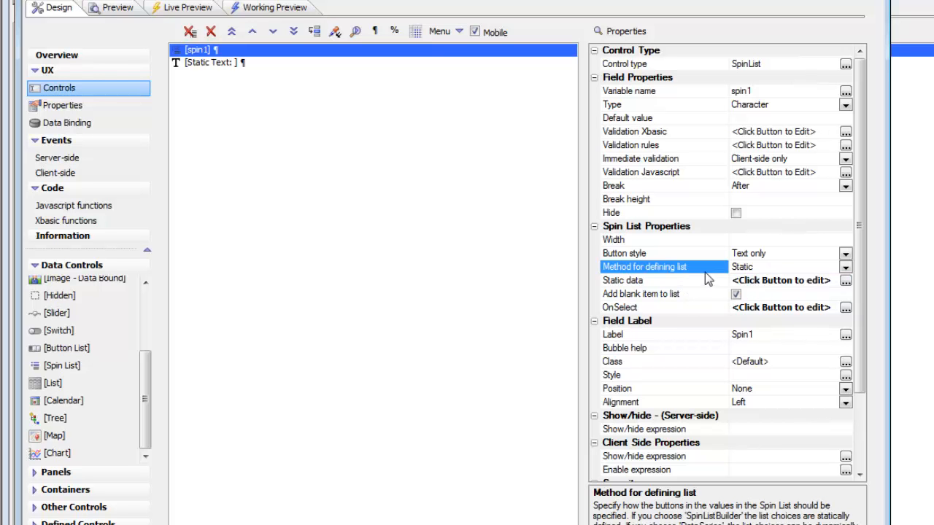
Step: Open the static data of spin1 and delete all the state choices
{"action": "double_click", "coordinate": [705, 280]}
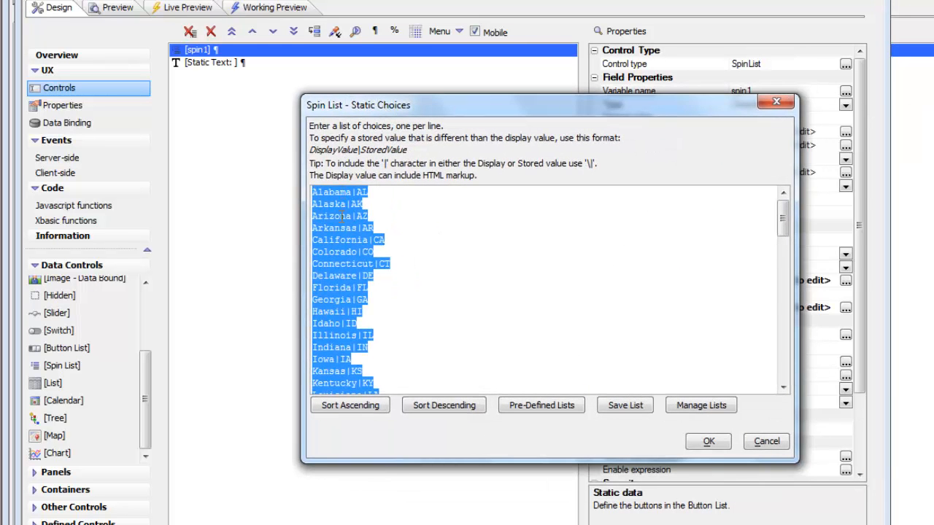
{"action": "left_click", "coordinate": [315, 191]}
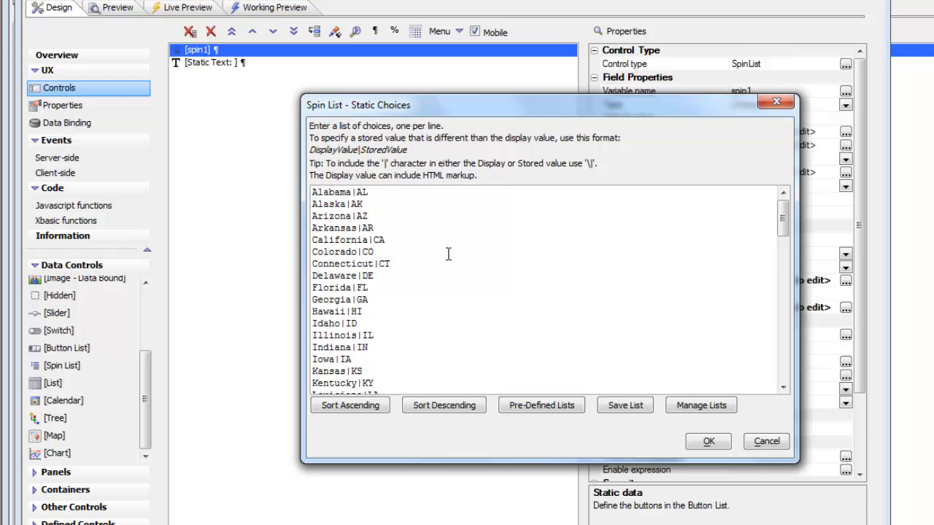
{"action": "right_click", "coordinate": [326, 197]}
{"action": "left_click", "coordinate": [372, 274]}
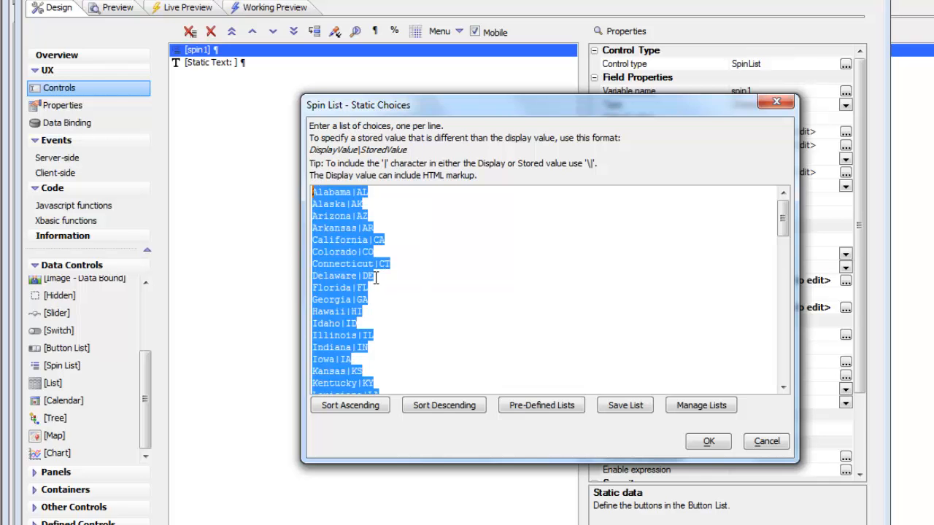
{"action": "key", "text": "Delete"}
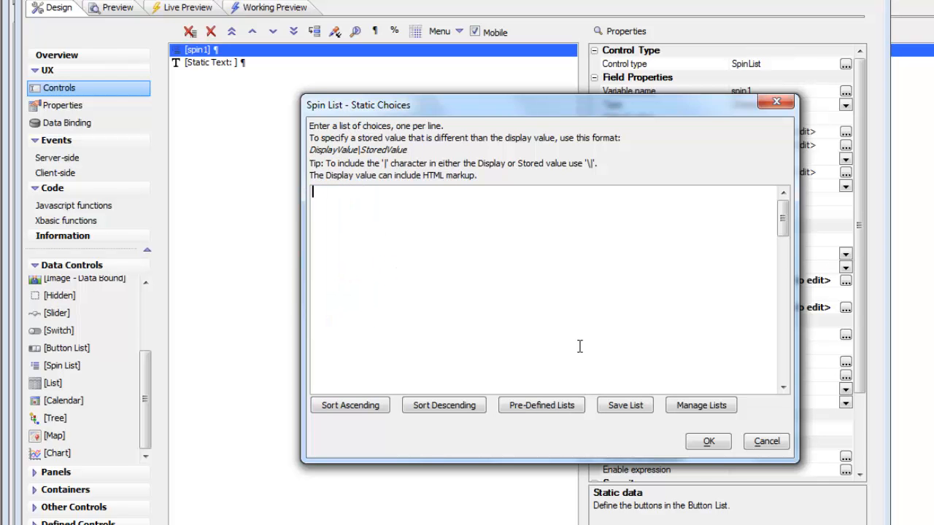
Step: Fill the static choices of spin1 with the pre-defined Weekdays list and accept the dialog
{"action": "left_click", "coordinate": [537, 409]}
{"action": "left_click", "coordinate": [429, 196]}
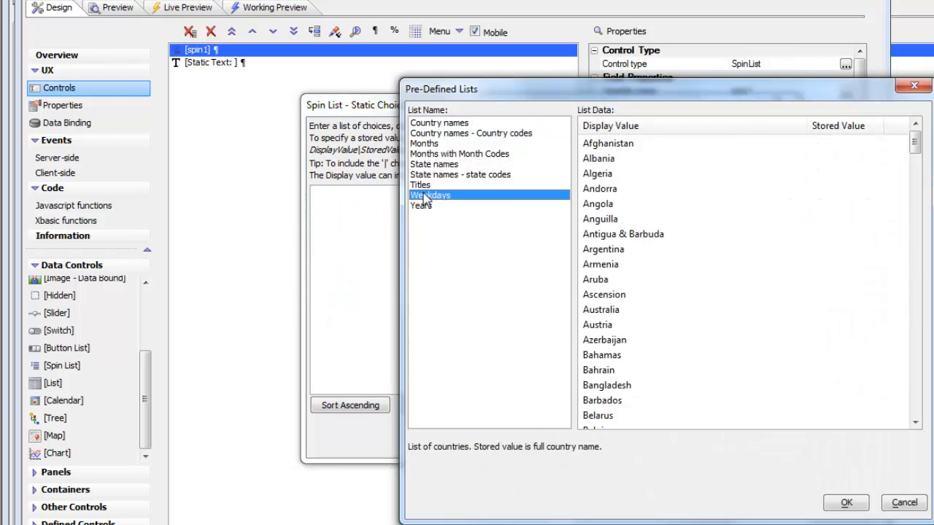
{"action": "left_click", "coordinate": [846, 504]}
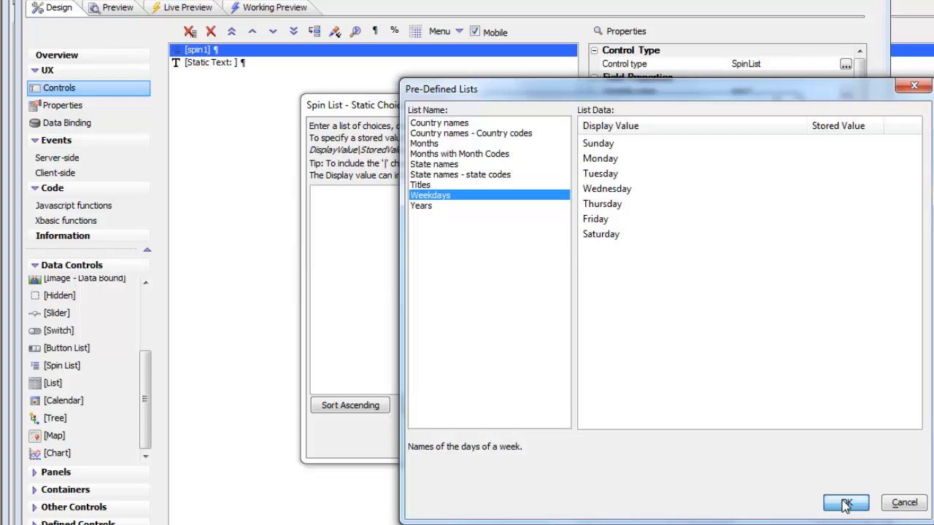
{"action": "left_click", "coordinate": [707, 441]}
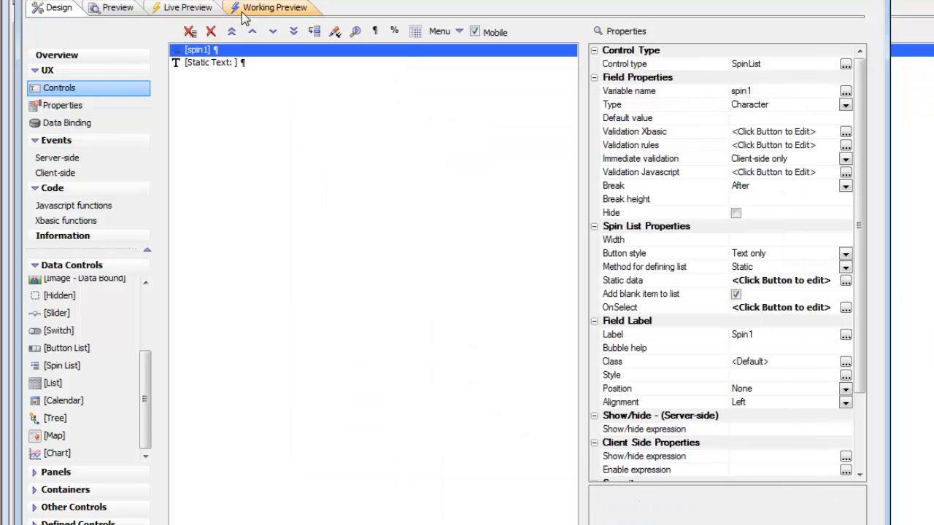
Step: Run the working preview and spin the weekday list to Saturday, Thursday and back to the blank item
{"action": "left_click", "coordinate": [251, 10]}
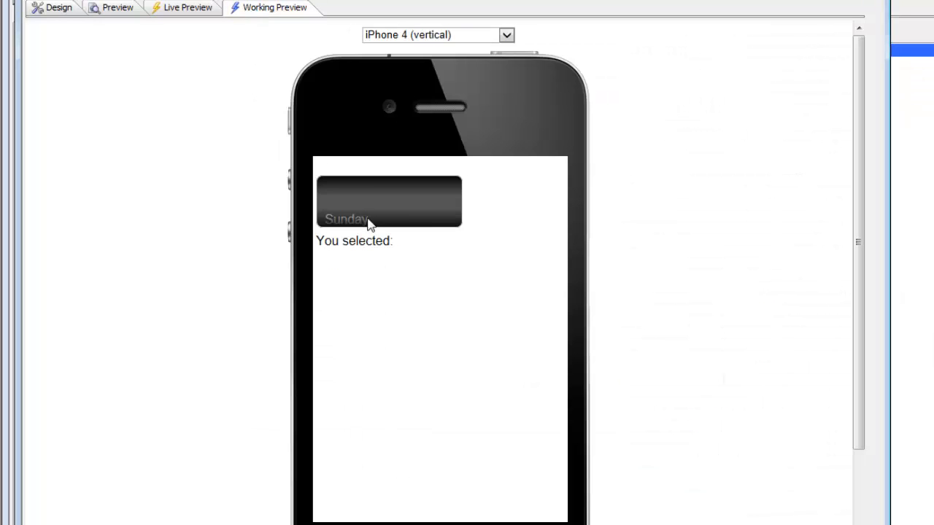
{"action": "left_click_drag", "start_coordinate": [368, 224], "coordinate": [360, 142]}
{"action": "left_click_drag", "start_coordinate": [358, 229], "coordinate": [355, 143]}
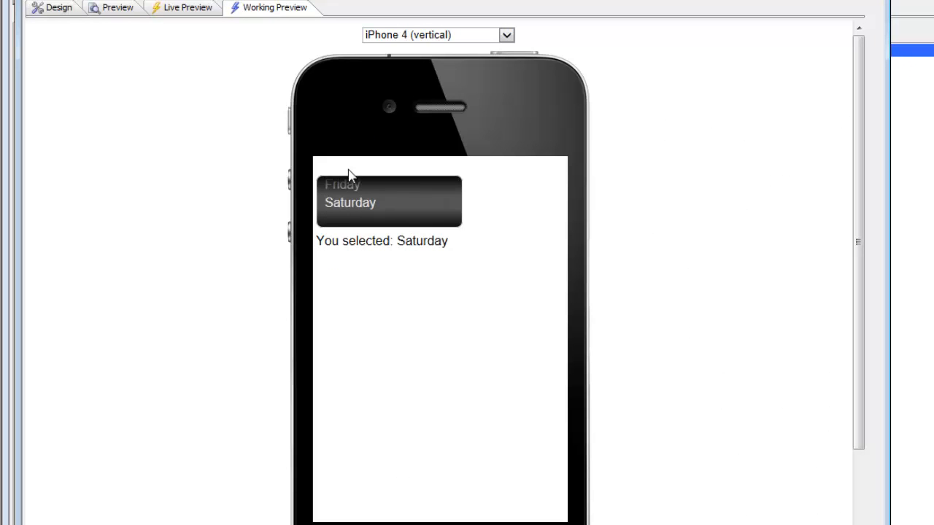
{"action": "left_click_drag", "start_coordinate": [349, 175], "coordinate": [380, 292]}
{"action": "left_click_drag", "start_coordinate": [367, 223], "coordinate": [365, 265]}
{"action": "left_click_drag", "start_coordinate": [358, 229], "coordinate": [355, 146]}
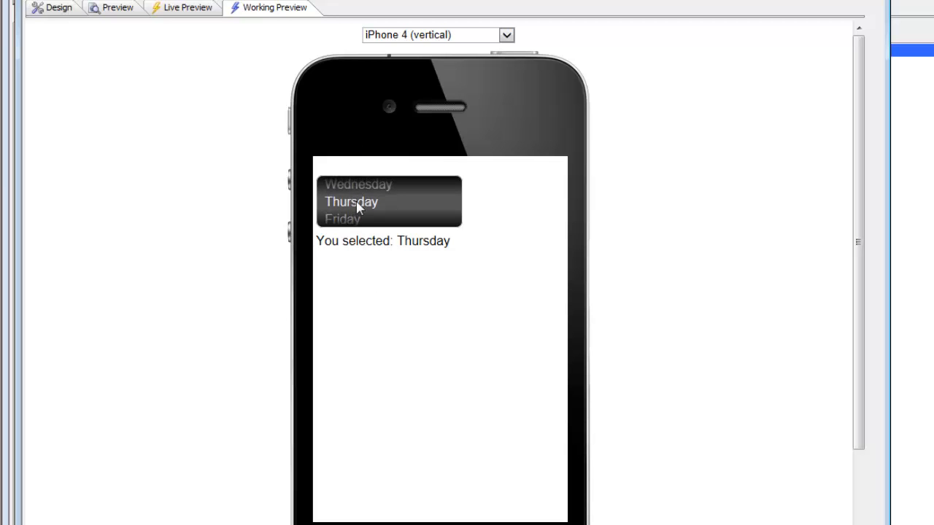
{"action": "left_click_drag", "start_coordinate": [357, 208], "coordinate": [373, 281]}
{"action": "mouse_move", "coordinate": [358, 202]}
{"action": "left_mouse_down"}
{"action": "mouse_move", "coordinate": [360, 235]}
{"action": "mouse_move", "coordinate": [350, 205]}
{"action": "left_mouse_up"}
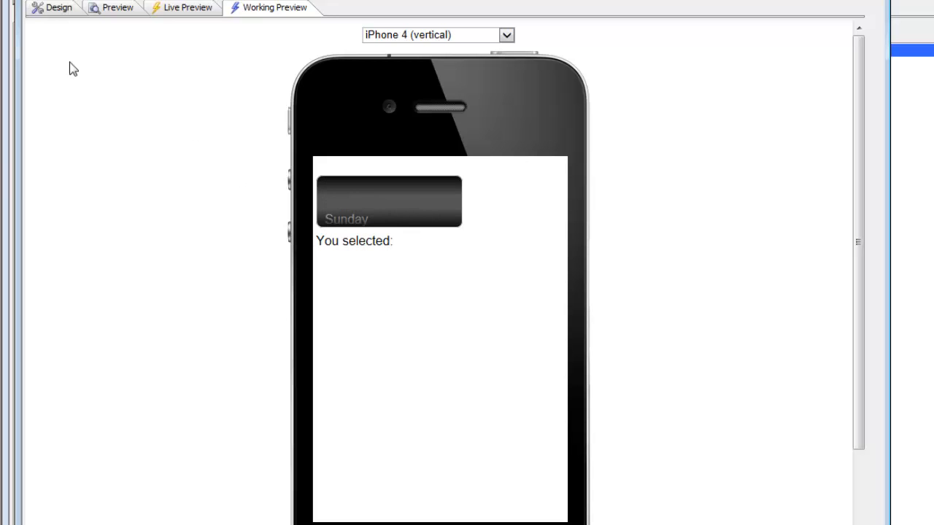
Step: Turn off the blank item for the spin1 list and test the weekday list in the working preview
{"action": "left_click", "coordinate": [49, 9]}
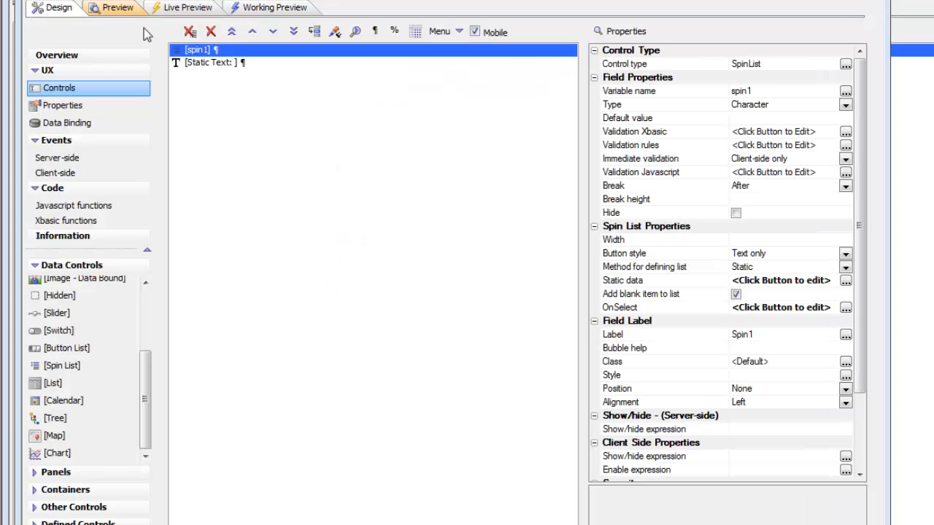
{"action": "left_click", "coordinate": [736, 295]}
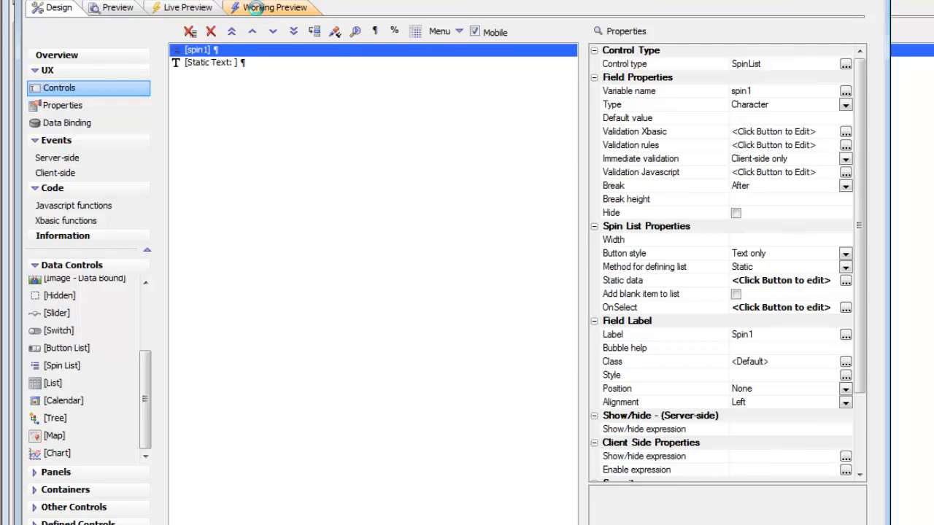
{"action": "left_click", "coordinate": [257, 7]}
{"action": "mouse_move", "coordinate": [348, 225]}
{"action": "left_mouse_down"}
{"action": "mouse_move", "coordinate": [353, 198]}
{"action": "mouse_move", "coordinate": [358, 236]}
{"action": "left_mouse_up"}
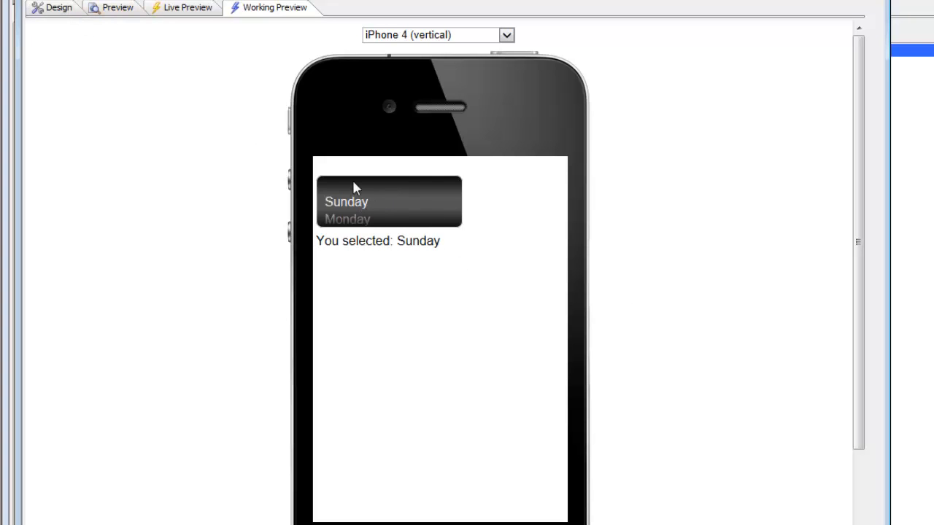
Step: Set the default value of spin1 to Tuesday, check it in the working preview and save the component
{"action": "left_click", "coordinate": [52, 11]}
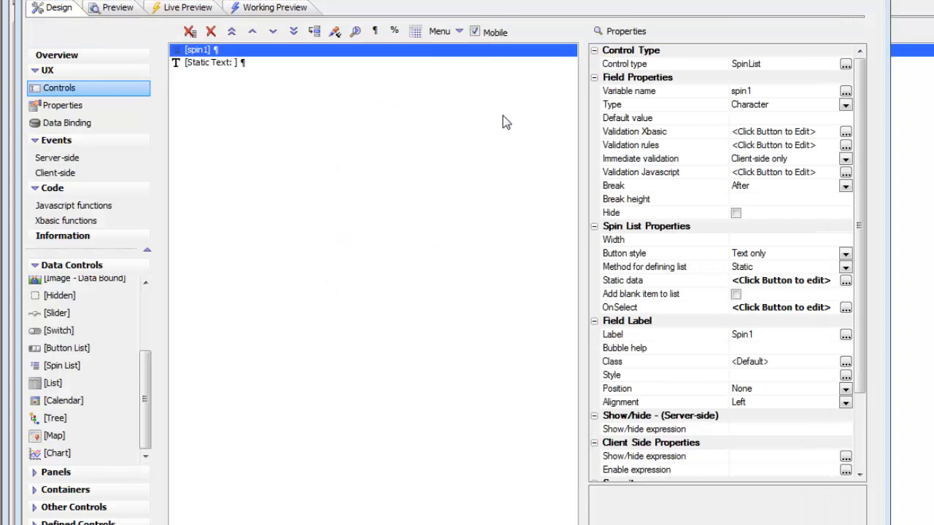
{"action": "left_click", "coordinate": [657, 119]}
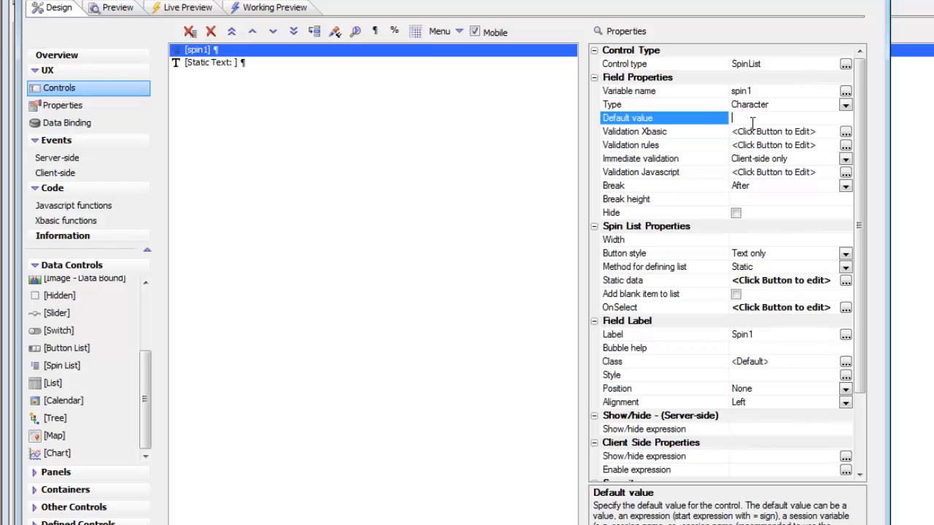
{"action": "type", "text": "Tuesday"}
{"action": "left_click", "coordinate": [262, 9]}
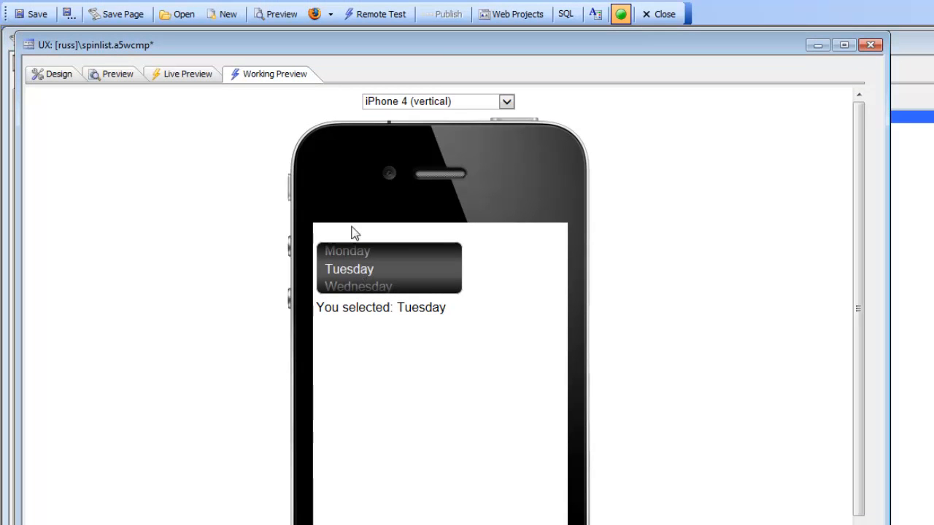
{"action": "left_click", "coordinate": [31, 14]}
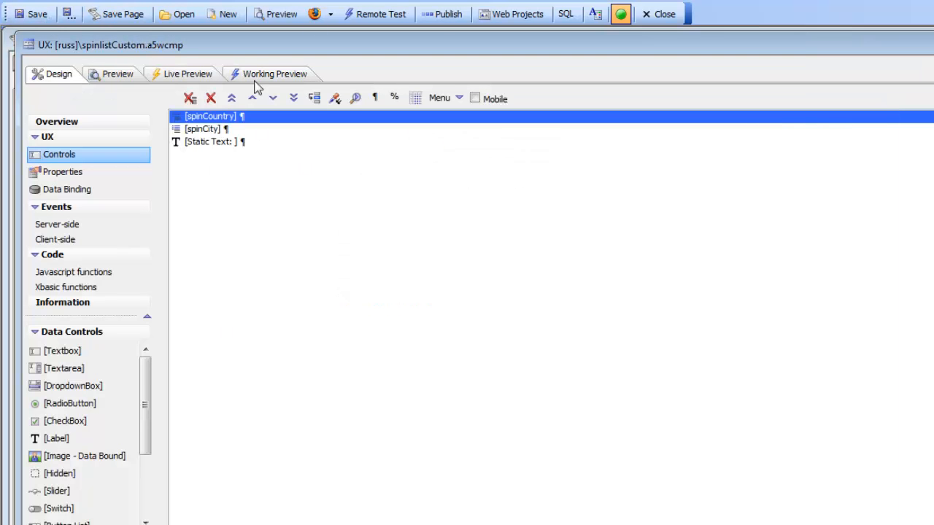
Step: Run the spinlistCustom component in the working preview and spin the USA city list to Boise and Eugene
{"action": "left_click", "coordinate": [275, 75]}
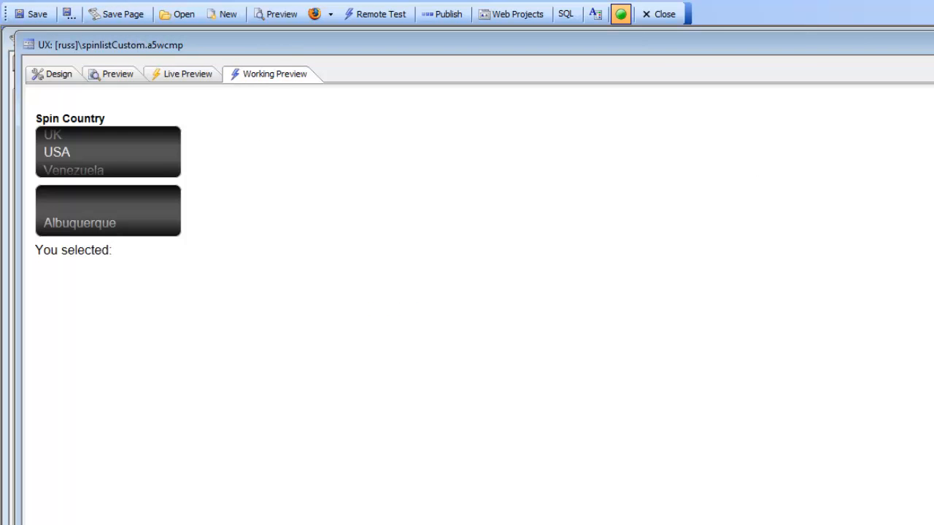
{"action": "left_click_drag", "start_coordinate": [933, 204], "coordinate": [887, 205]}
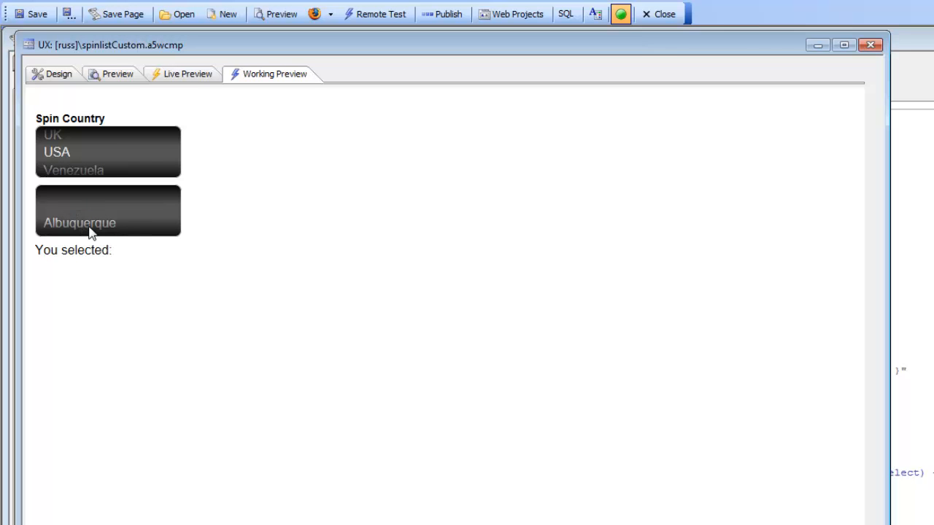
{"action": "left_click_drag", "start_coordinate": [96, 227], "coordinate": [94, 182]}
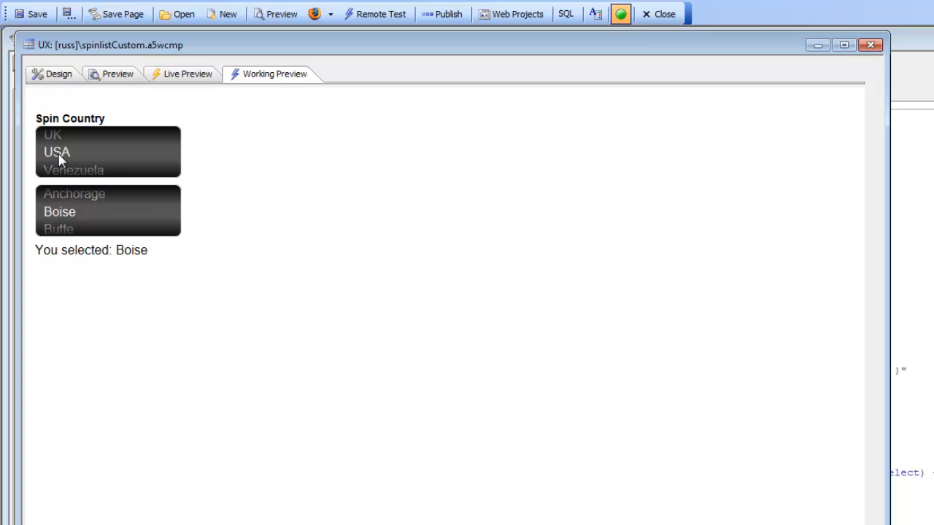
{"action": "left_click_drag", "start_coordinate": [69, 197], "coordinate": [87, 161]}
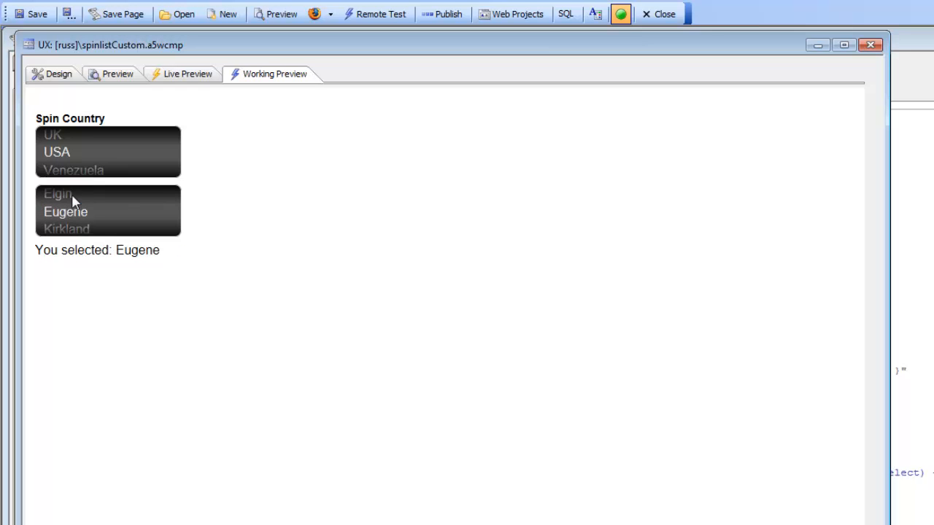
{"action": "left_click_drag", "start_coordinate": [73, 195], "coordinate": [79, 167]}
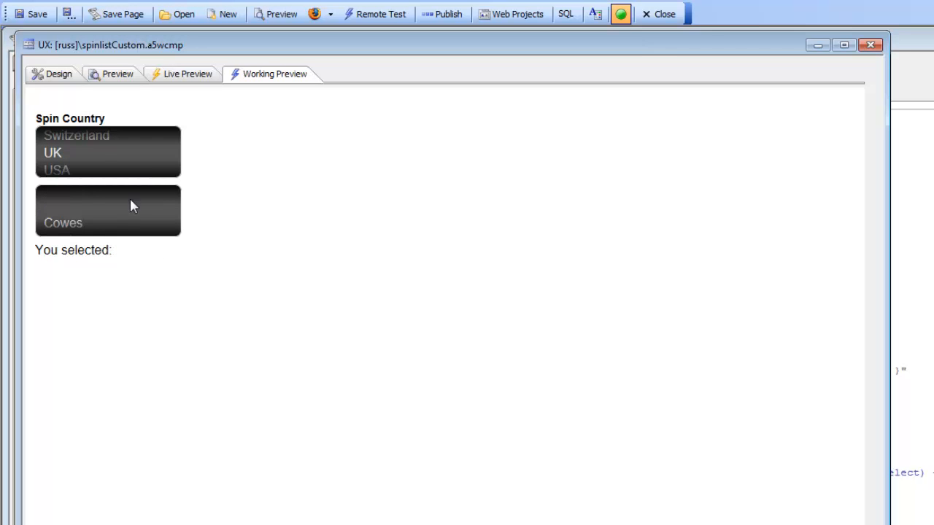
Step: Test the linked lists by choosing London for the UK and Madrid for Spain, and return to the design view
{"action": "left_click_drag", "start_coordinate": [115, 227], "coordinate": [117, 170]}
{"action": "mouse_move", "coordinate": [85, 202]}
{"action": "left_mouse_down"}
{"action": "mouse_move", "coordinate": [73, 248]}
{"action": "mouse_move", "coordinate": [73, 192]}
{"action": "left_mouse_up"}
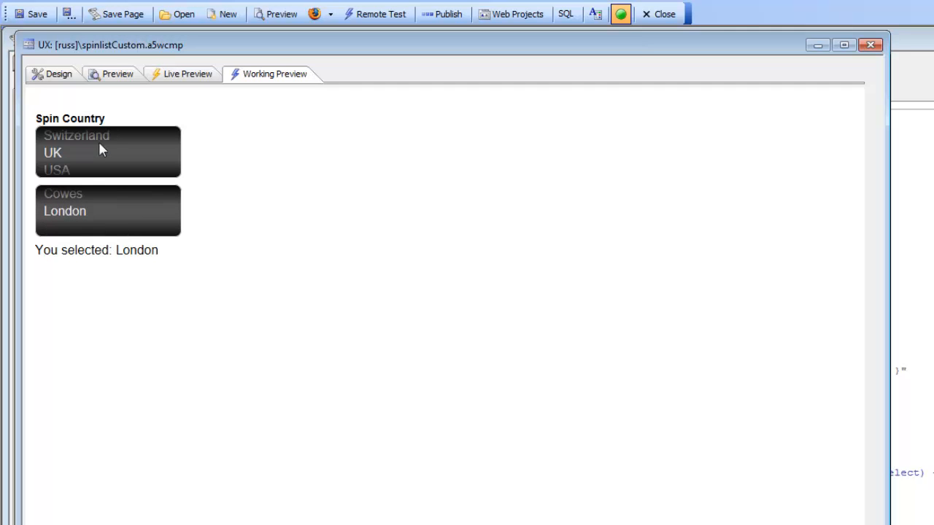
{"action": "left_click_drag", "start_coordinate": [100, 146], "coordinate": [112, 196]}
{"action": "left_click_drag", "start_coordinate": [87, 231], "coordinate": [97, 190]}
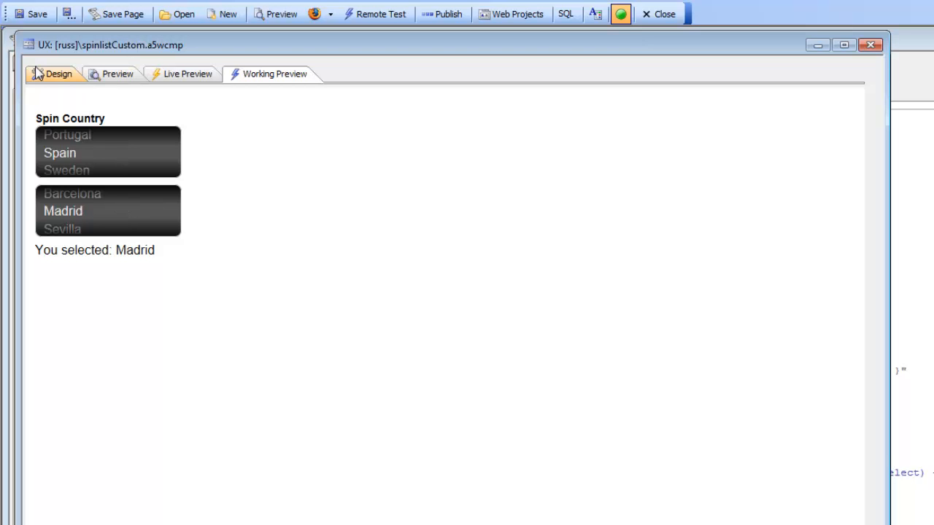
{"action": "left_click", "coordinate": [59, 70]}
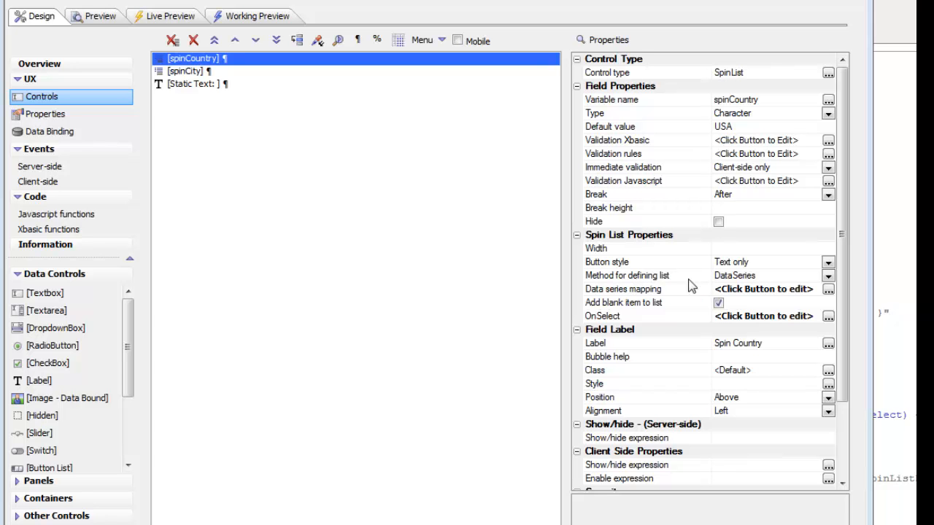
Step: Check which series fields supply the display and stored values in spinCountry's data series mapping, and close the mapping
{"action": "double_click", "coordinate": [613, 292]}
{"action": "left_click_drag", "start_coordinate": [599, 208], "coordinate": [510, 95]}
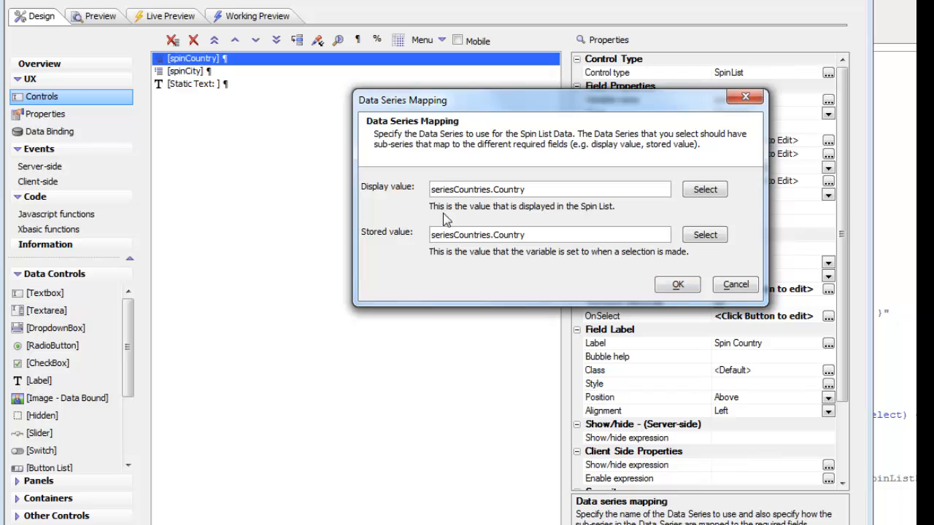
{"action": "left_click", "coordinate": [679, 285]}
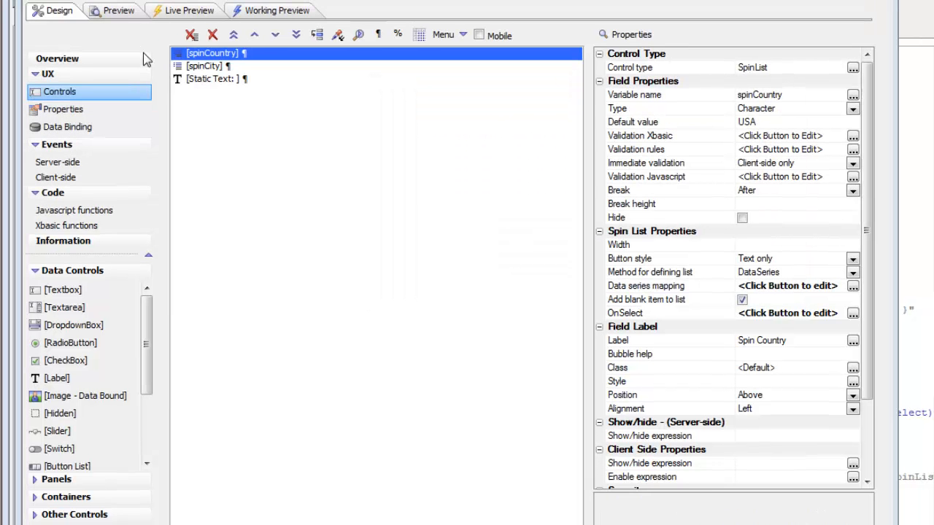
Step: Open the list of data series definitions from the UX component's properties
{"action": "left_click", "coordinate": [68, 108]}
{"action": "left_click", "coordinate": [303, 315]}
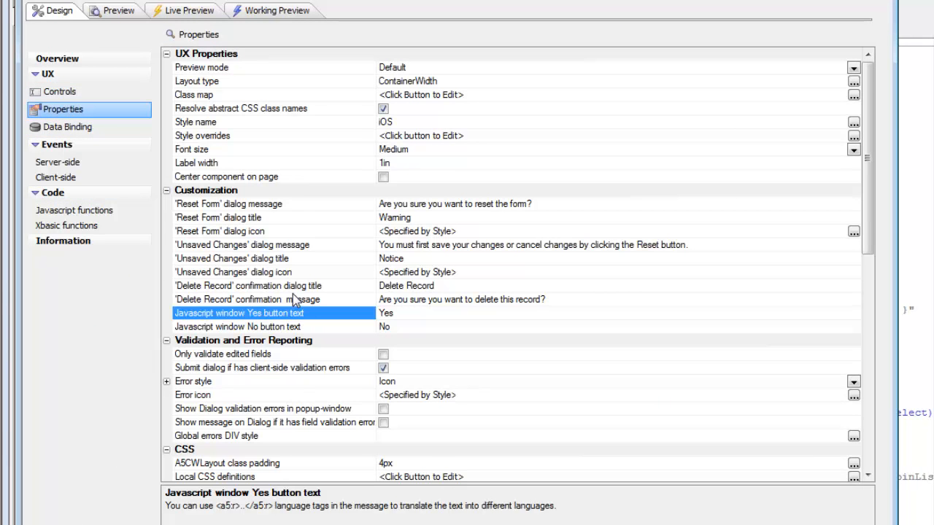
{"action": "scroll", "coordinate": [300, 299], "scroll_direction": "down", "scroll_amount": 5}
{"action": "double_click", "coordinate": [267, 355]}
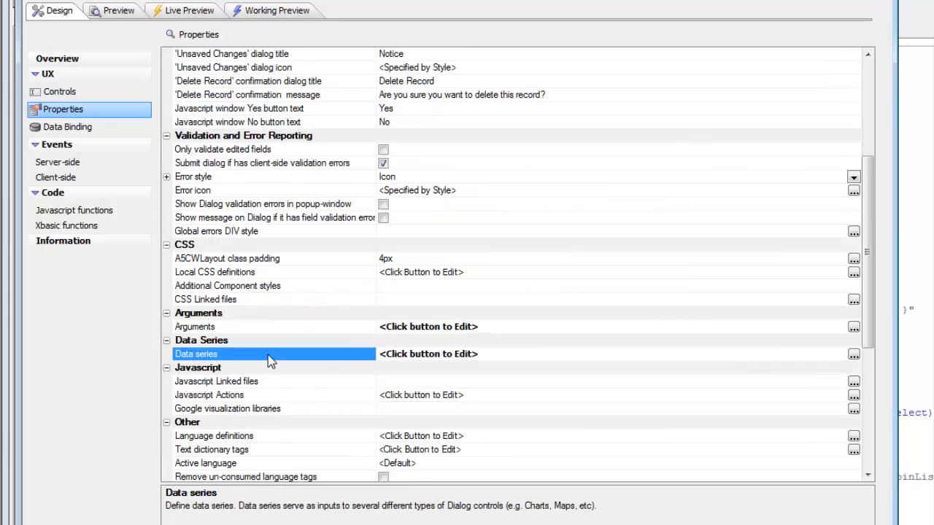
{"action": "left_click_drag", "start_coordinate": [558, 157], "coordinate": [349, 112]}
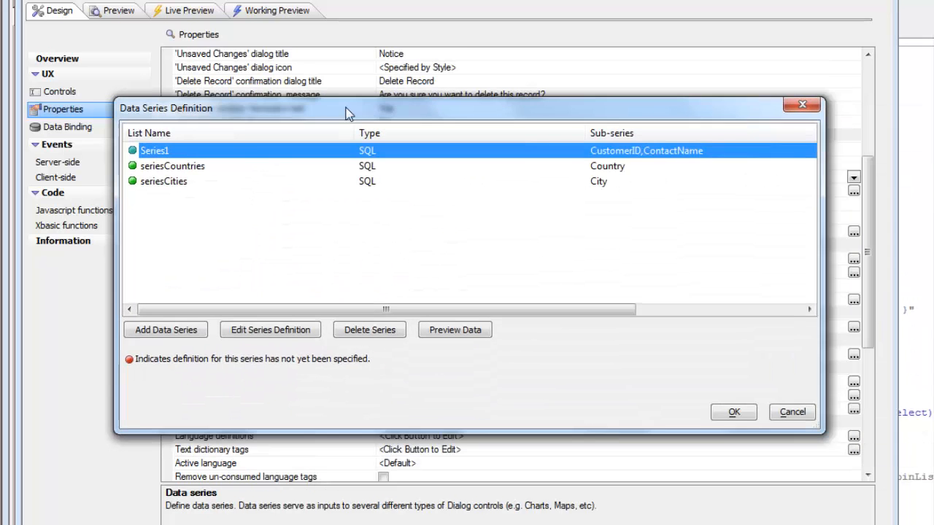
Step: Open the seriesCountries definition and examine its SQL data source, including the field list and order settings
{"action": "left_click", "coordinate": [191, 168]}
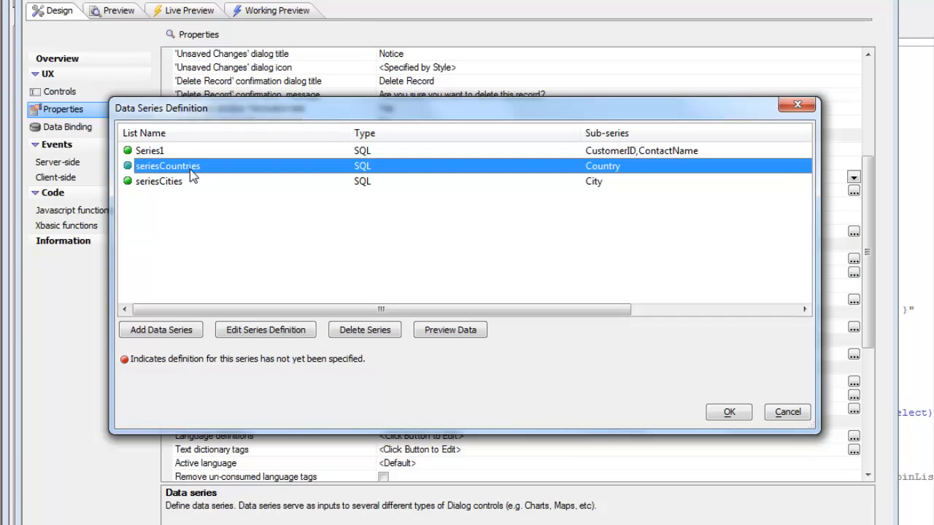
{"action": "left_click", "coordinate": [266, 330]}
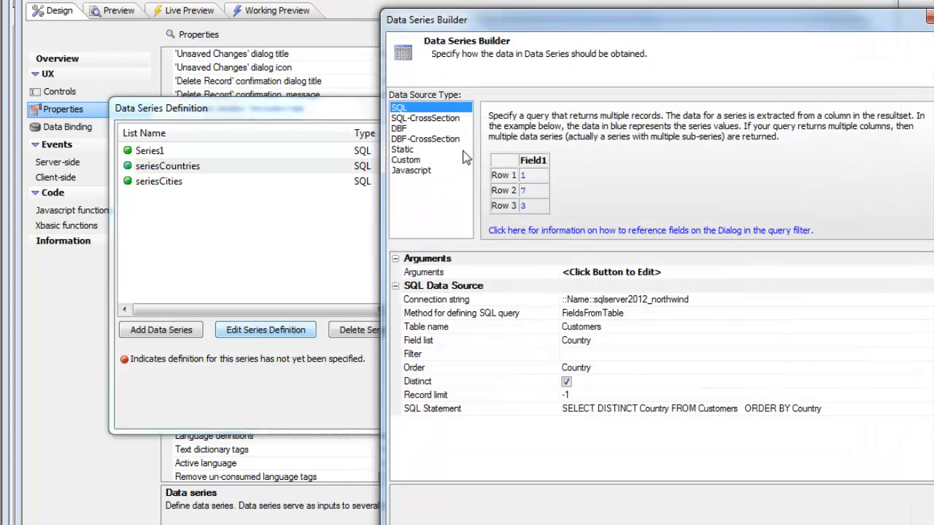
{"action": "left_click_drag", "start_coordinate": [571, 6], "coordinate": [343, 6]}
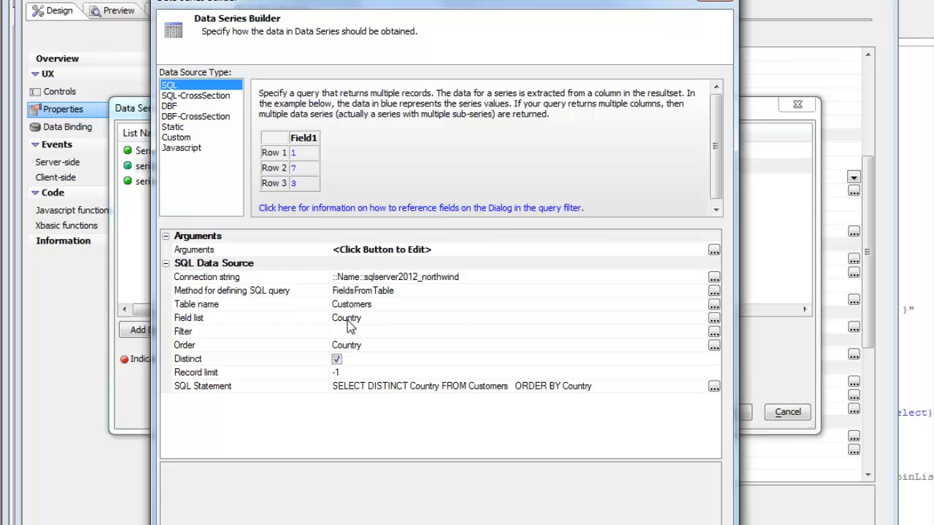
{"action": "left_click", "coordinate": [324, 345]}
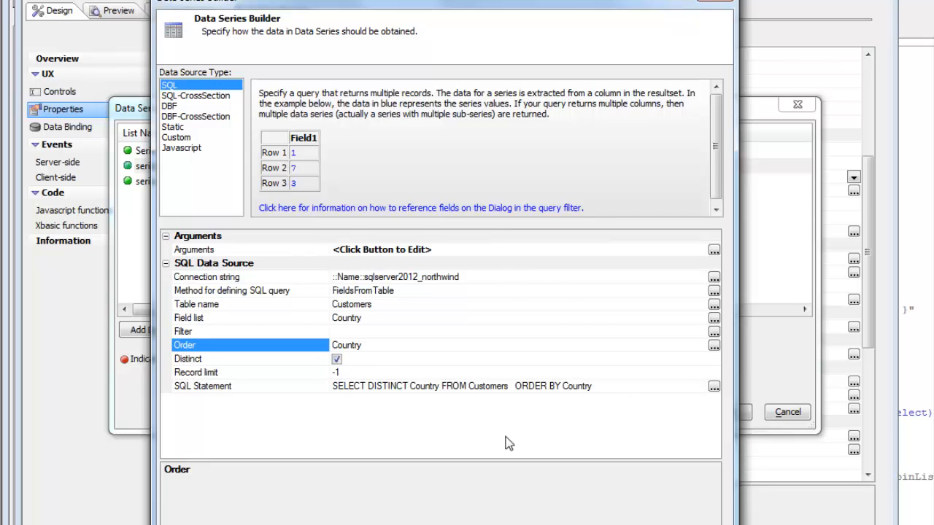
Step: Inspect the whatCountry argument and its binding in the seriesCountries definition, and close that definition
{"action": "double_click", "coordinate": [289, 251]}
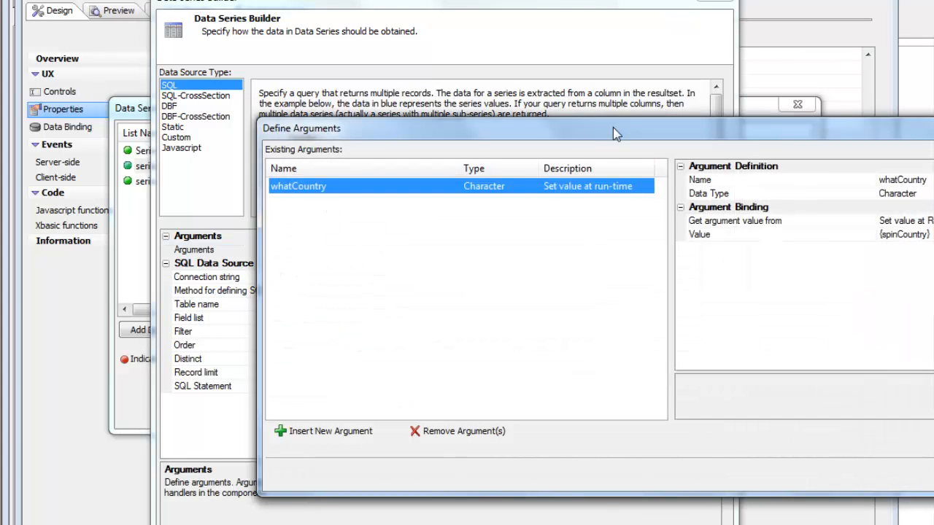
{"action": "left_click_drag", "start_coordinate": [613, 127], "coordinate": [428, 67]}
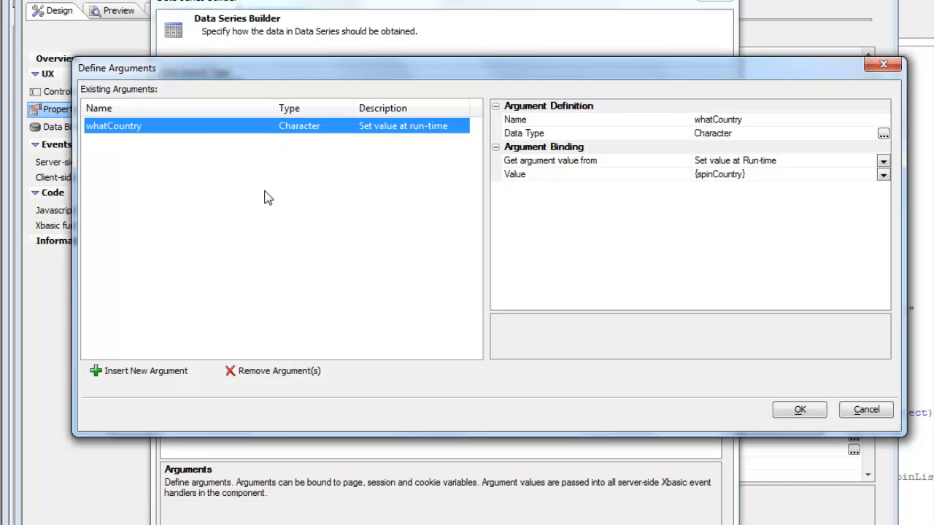
{"action": "left_click", "coordinate": [807, 415]}
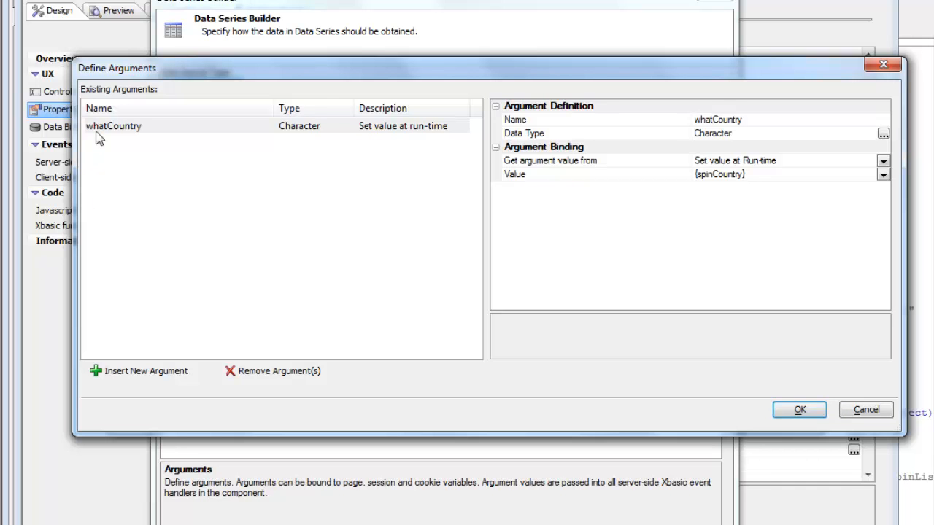
{"action": "left_click", "coordinate": [799, 411]}
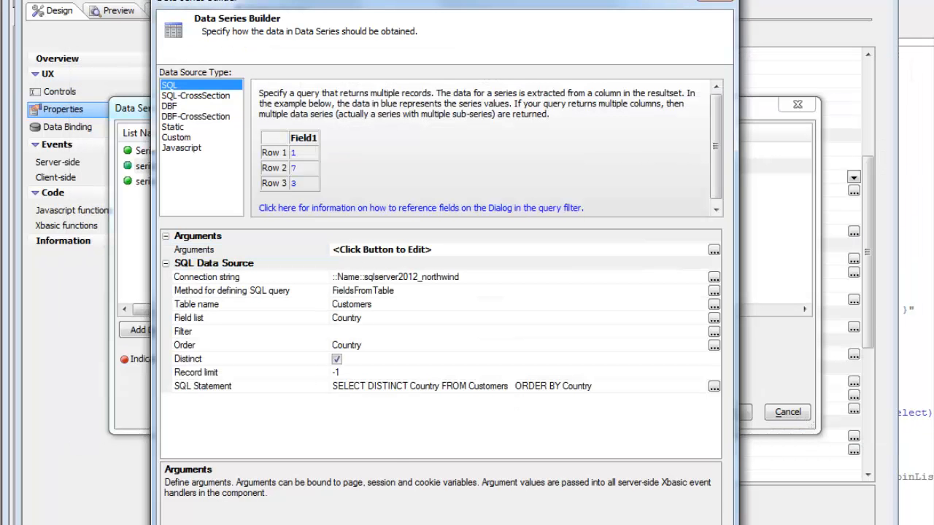
{"action": "key", "text": "Escape"}
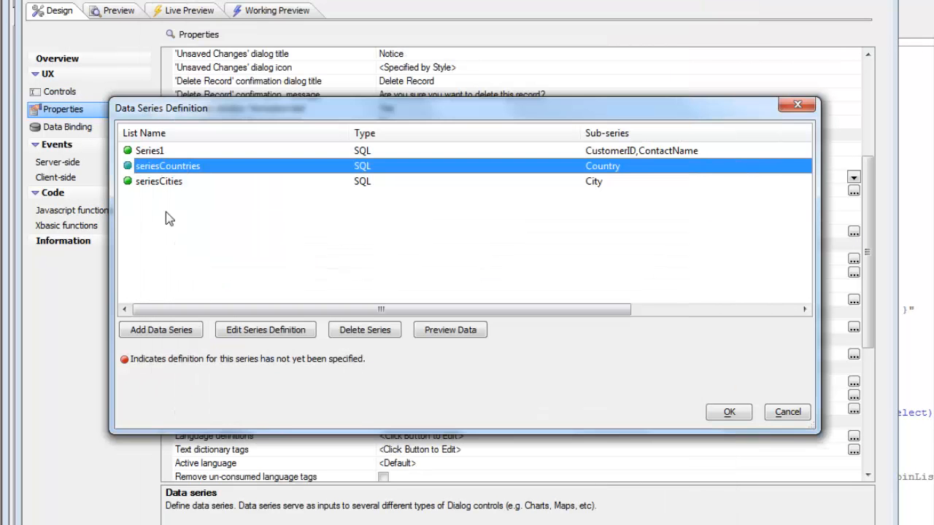
Step: Open the seriesCities definition and examine its table, field list and filter on country
{"action": "left_click", "coordinate": [167, 181]}
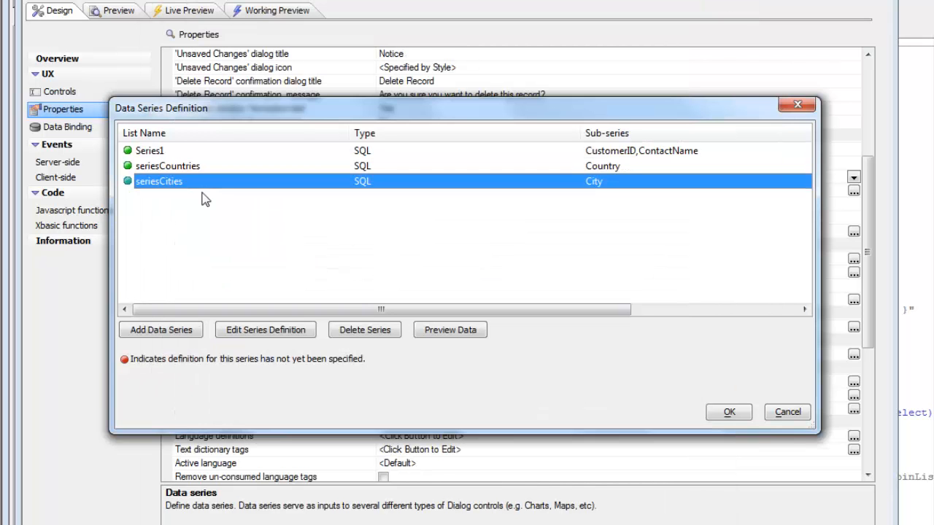
{"action": "left_click", "coordinate": [272, 329]}
{"action": "left_click_drag", "start_coordinate": [579, 23], "coordinate": [346, 2]}
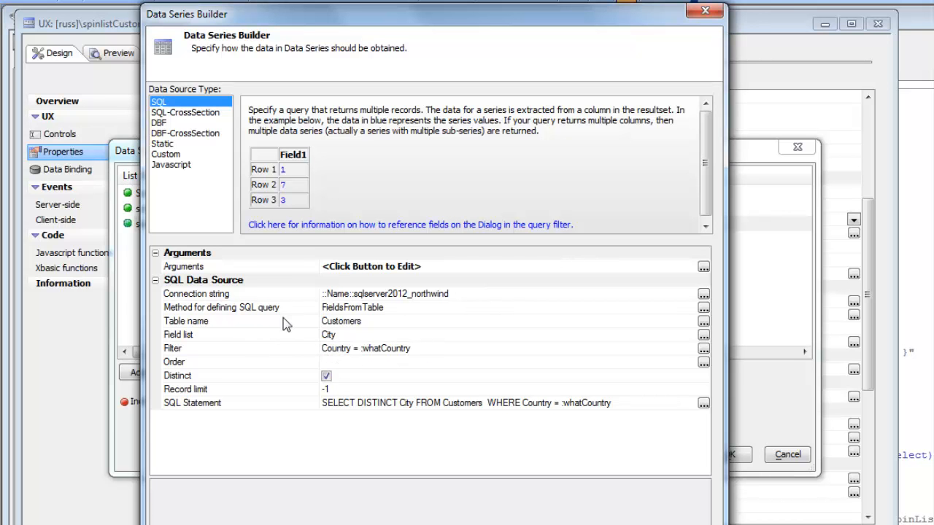
{"action": "left_click", "coordinate": [379, 321]}
{"action": "left_click", "coordinate": [333, 353]}
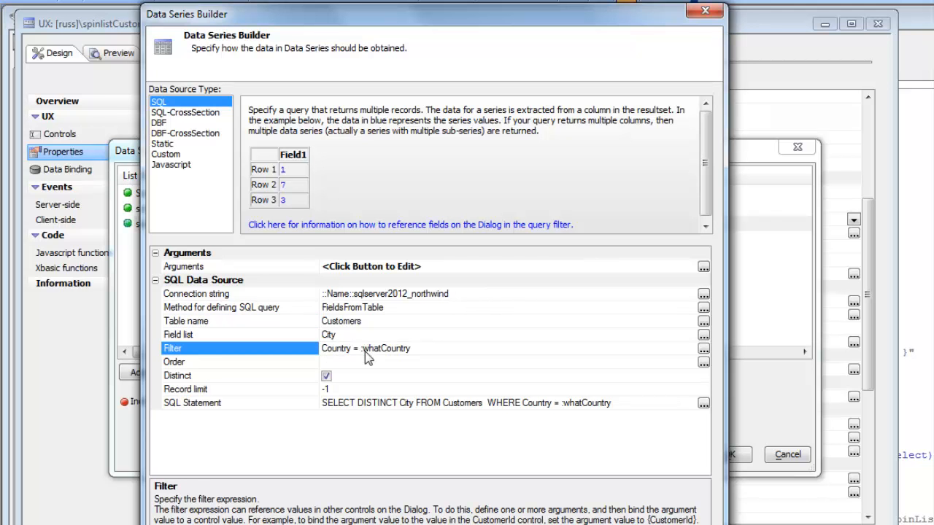
Step: Review the arguments of the seriesCities definition, and close the definition and the data series list
{"action": "double_click", "coordinate": [310, 268]}
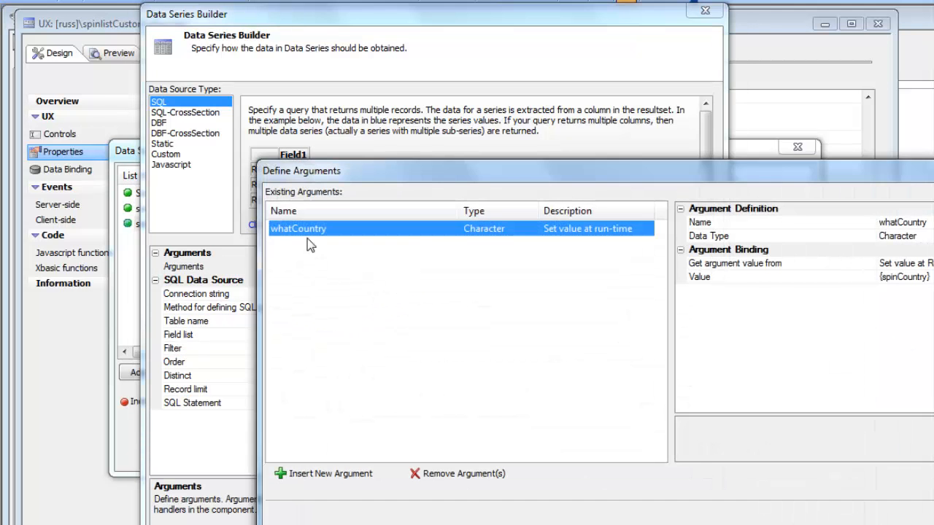
{"action": "key", "text": "Escape"}
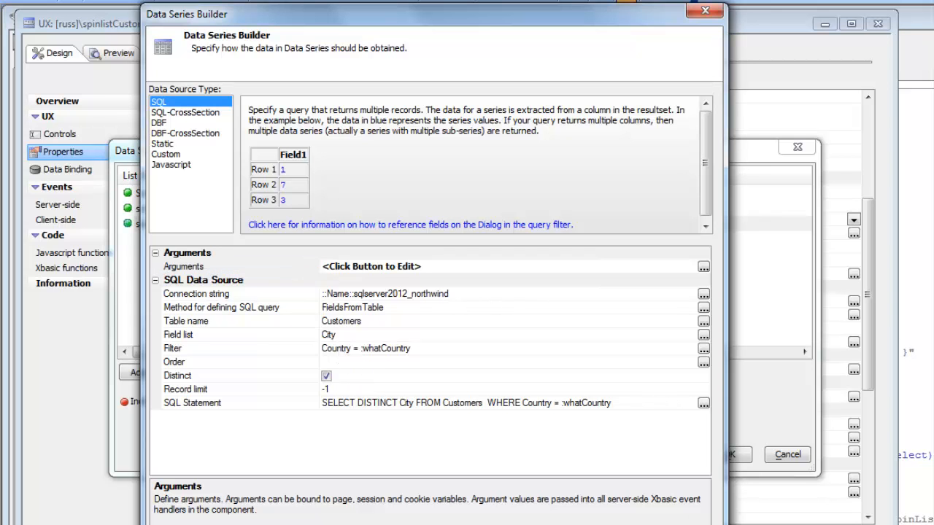
{"action": "left_click", "coordinate": [636, 524]}
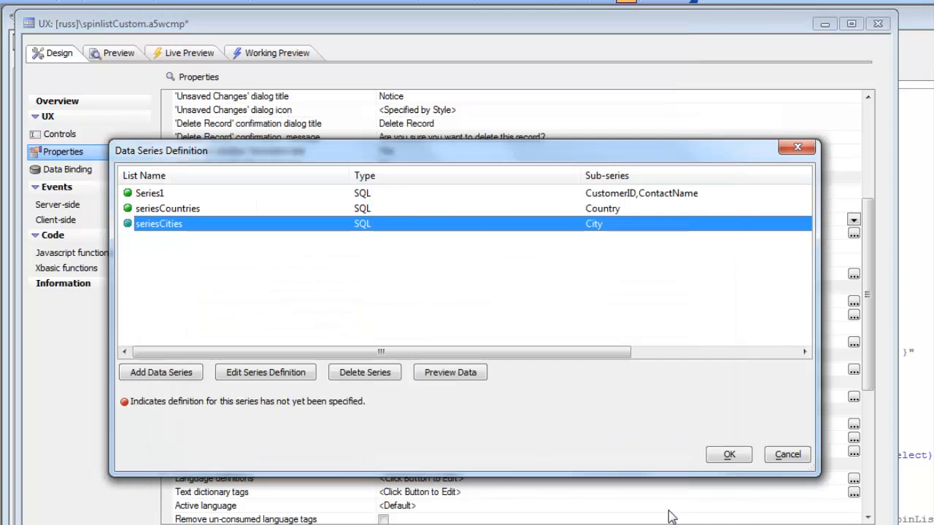
{"action": "left_click", "coordinate": [730, 455]}
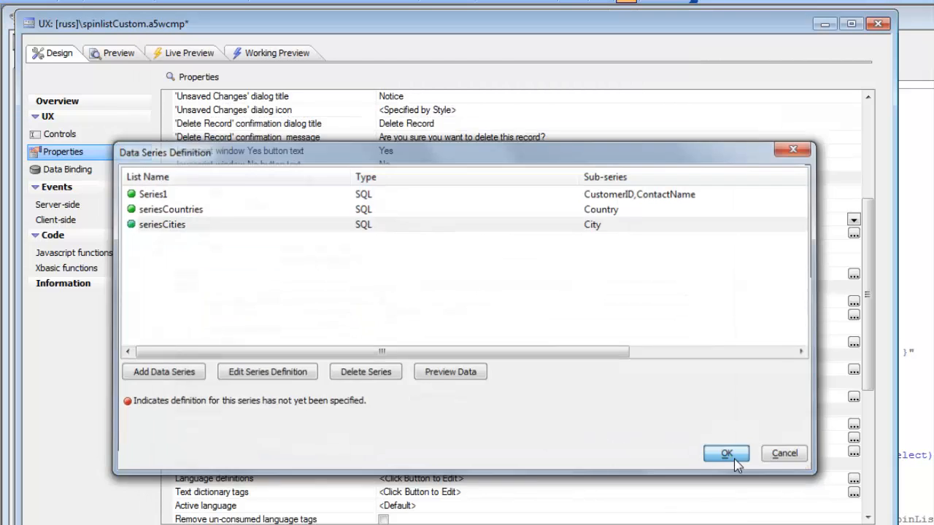
Step: In spinCity's data series mapping, select the City sub-series of seriesCities as the display value and accept the mapping
{"action": "left_click", "coordinate": [61, 137]}
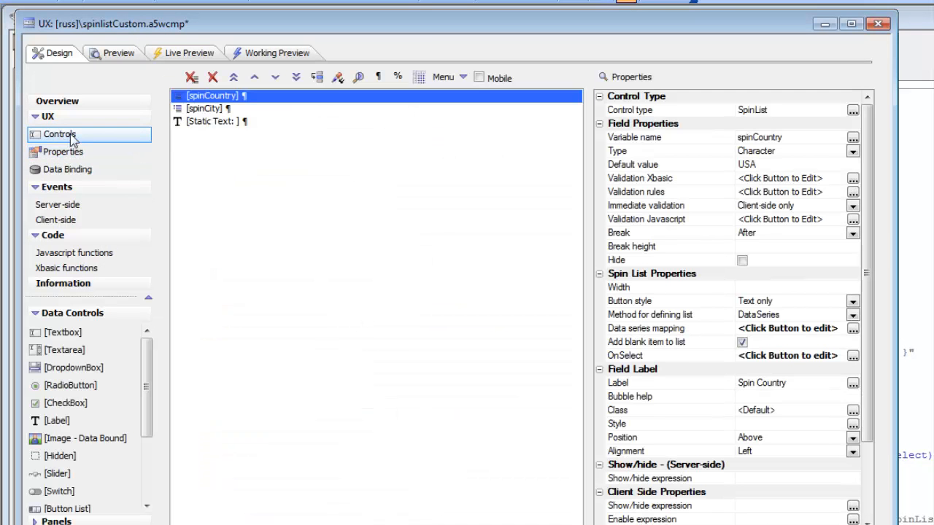
{"action": "left_click", "coordinate": [207, 115]}
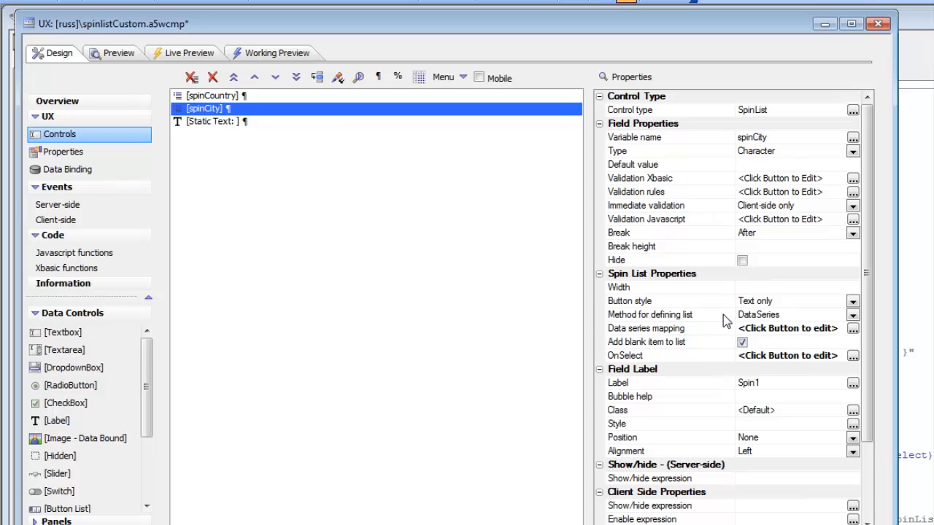
{"action": "double_click", "coordinate": [690, 329]}
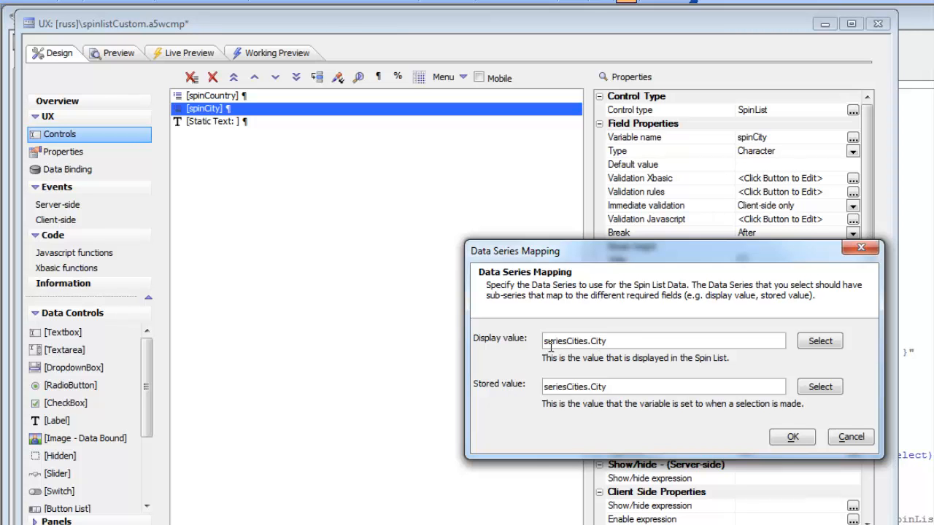
{"action": "left_click", "coordinate": [820, 341]}
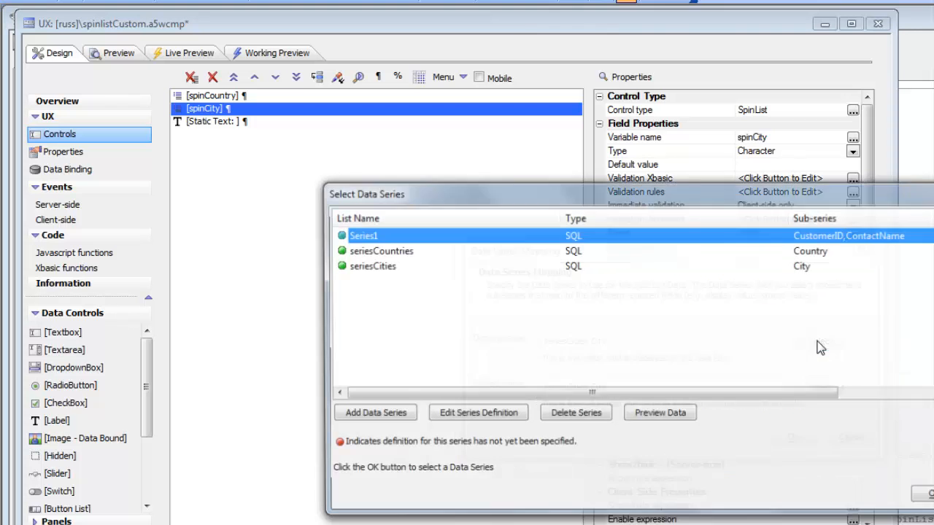
{"action": "left_click", "coordinate": [385, 269]}
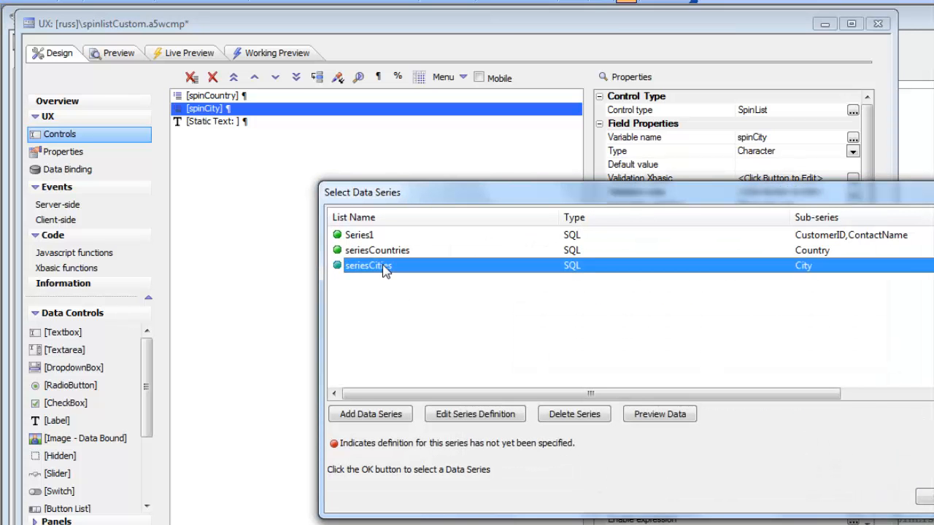
{"action": "left_click", "coordinate": [924, 499]}
{"action": "left_click", "coordinate": [595, 347]}
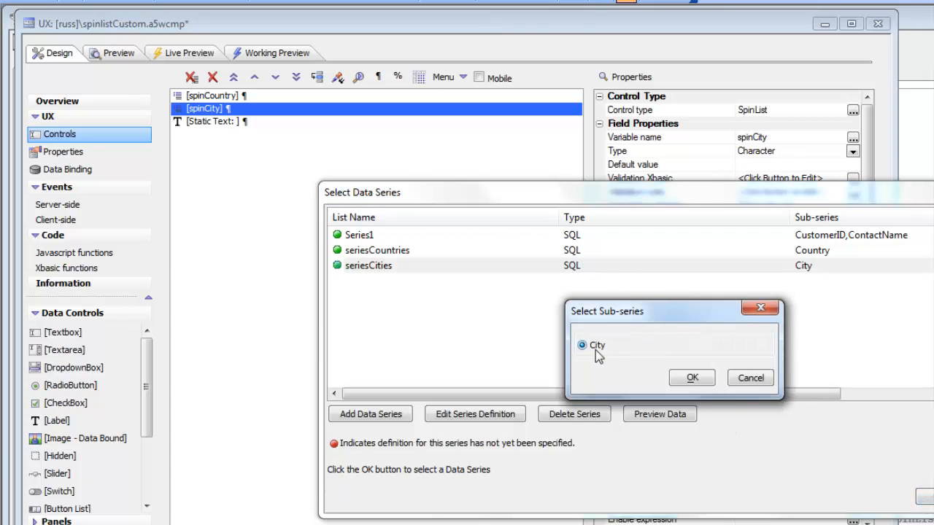
{"action": "left_click", "coordinate": [691, 378]}
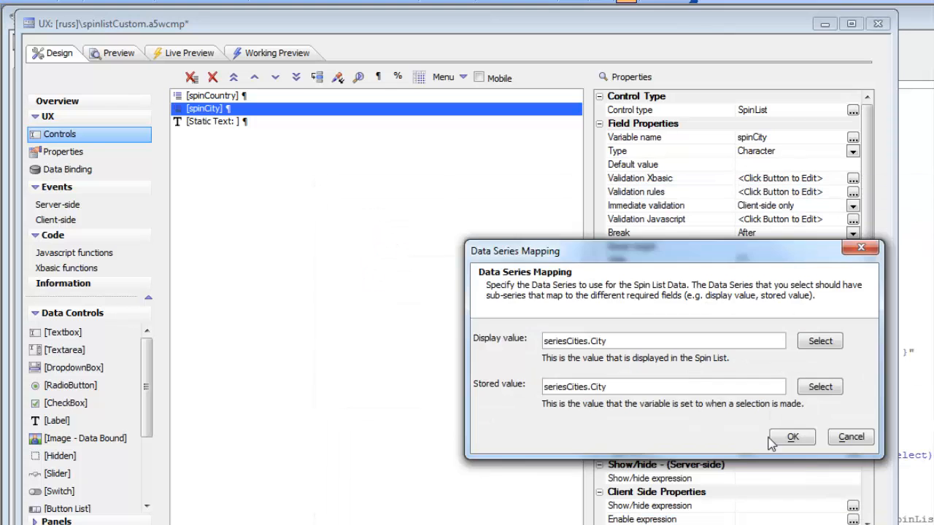
{"action": "left_click", "coordinate": [791, 438]}
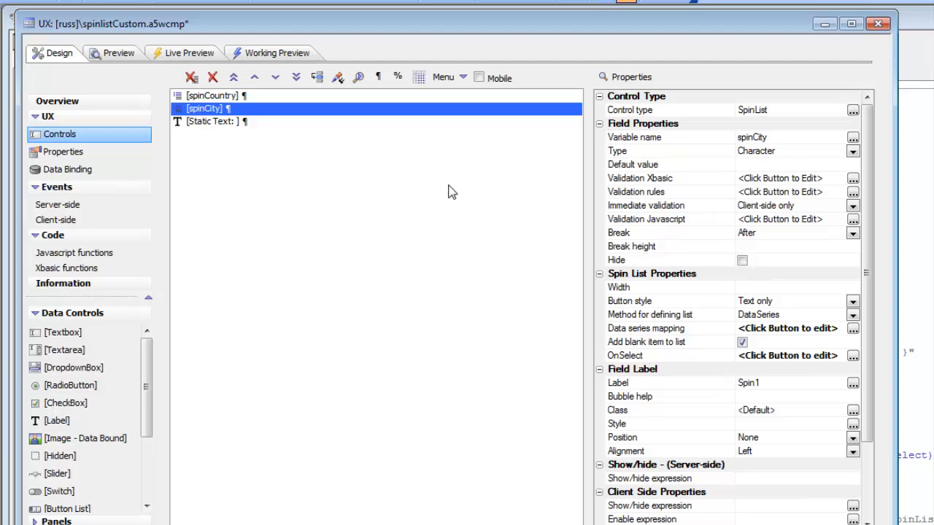
Step: Open spinCountry's OnSelect JavaScript and highlight the {dialog.object}.refreshDataSeries method in the code
{"action": "left_click", "coordinate": [217, 98]}
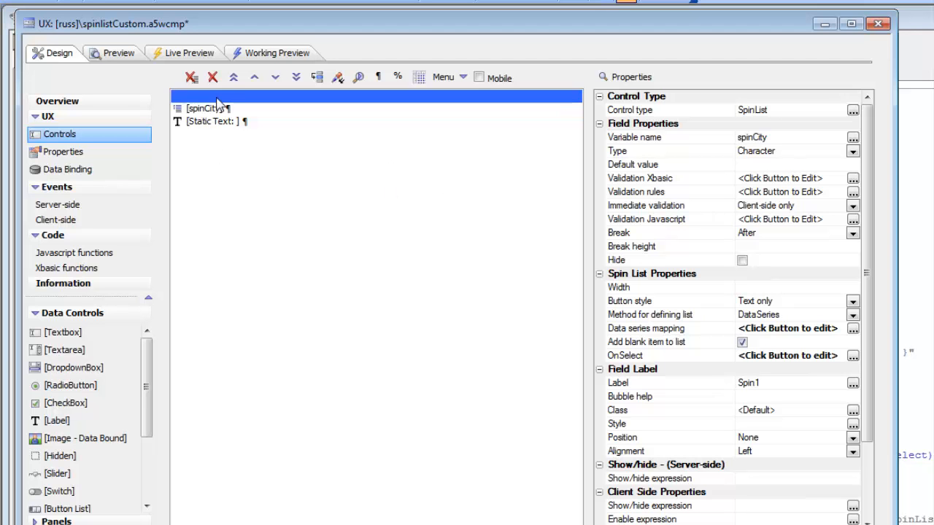
{"action": "left_click", "coordinate": [207, 111]}
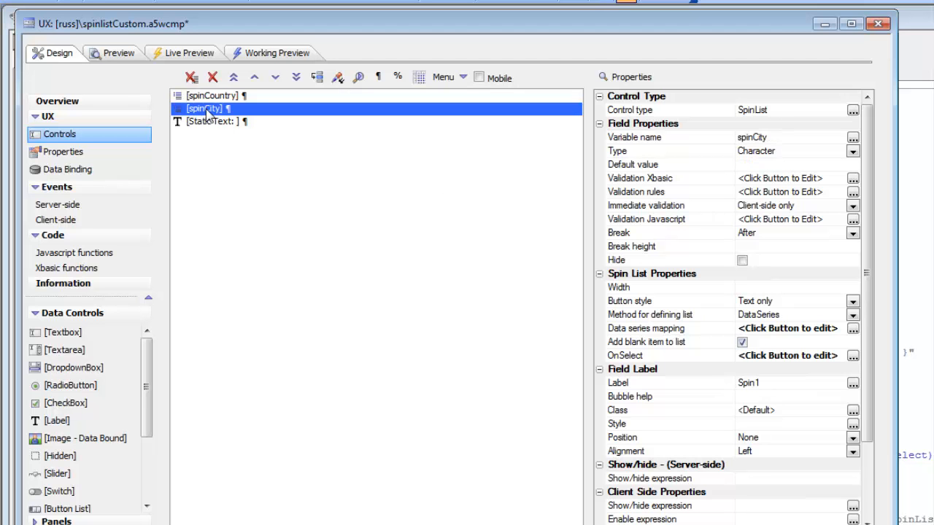
{"action": "left_click", "coordinate": [221, 100]}
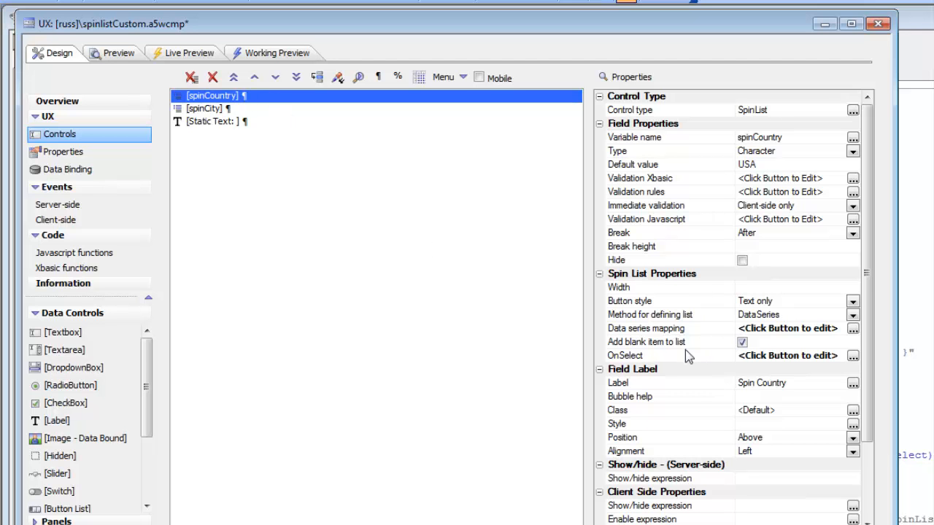
{"action": "double_click", "coordinate": [628, 356]}
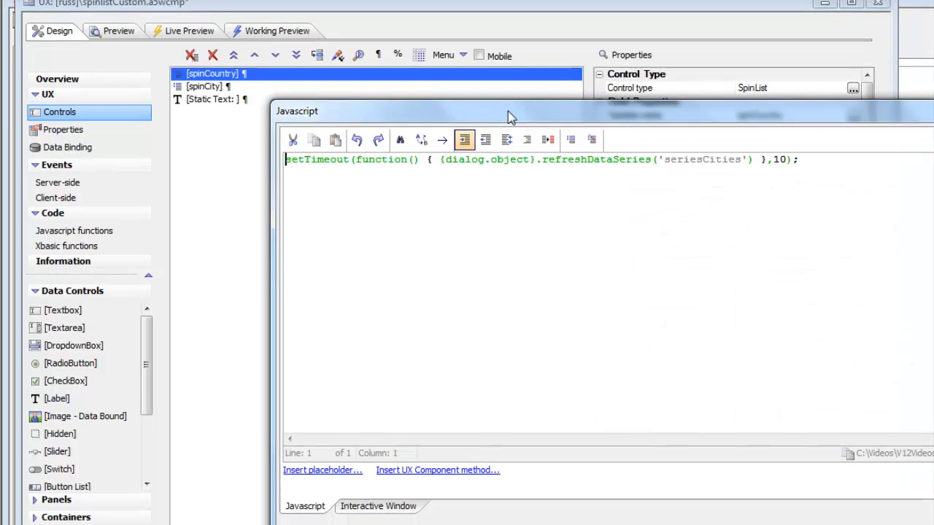
{"action": "left_click_drag", "start_coordinate": [508, 133], "coordinate": [293, 137]}
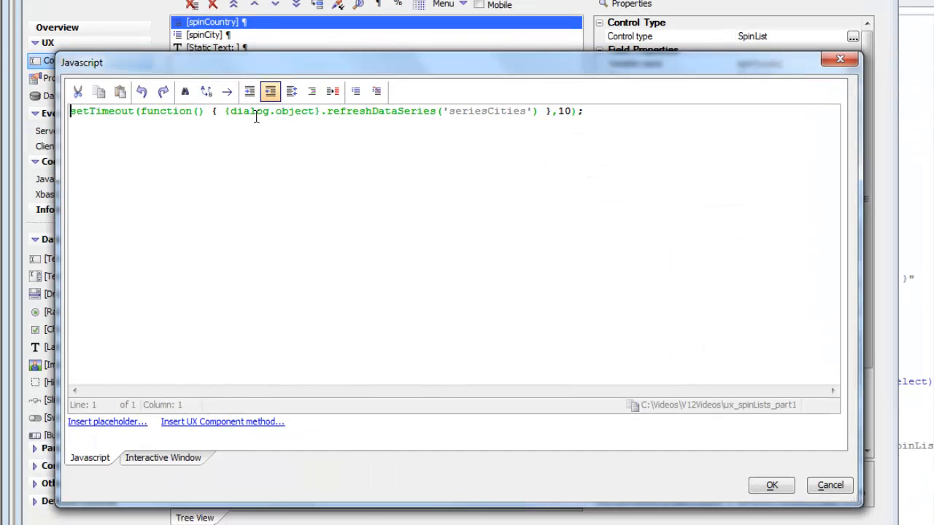
{"action": "left_click_drag", "start_coordinate": [225, 111], "coordinate": [436, 111]}
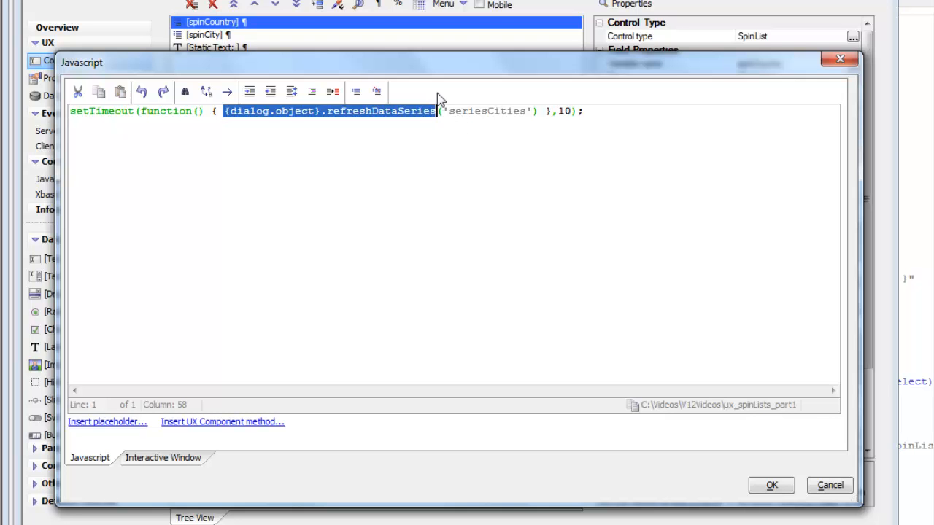
Step: Examine the built-in help for refreshDataSeries and list the data series available for its 'seriesCities' argument
{"action": "left_click", "coordinate": [394, 113]}
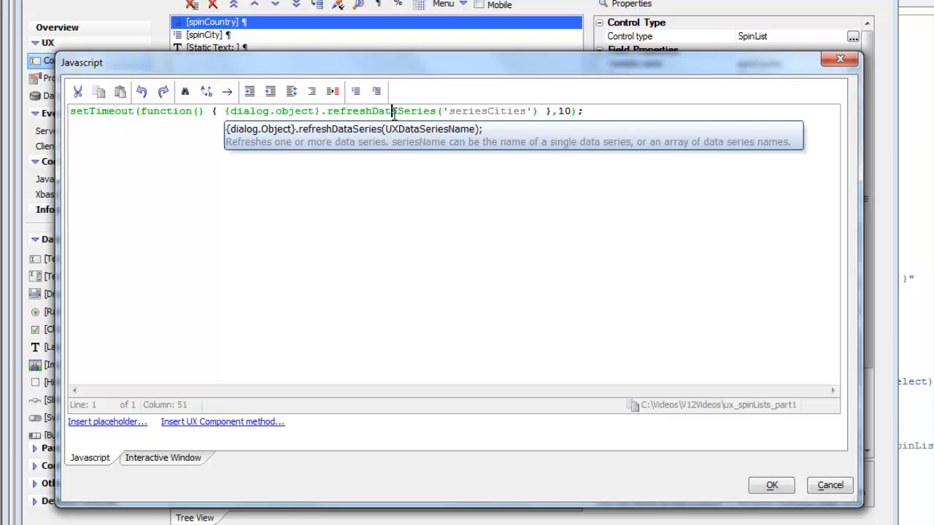
{"action": "left_click", "coordinate": [482, 111]}
{"action": "right_click", "coordinate": [464, 133]}
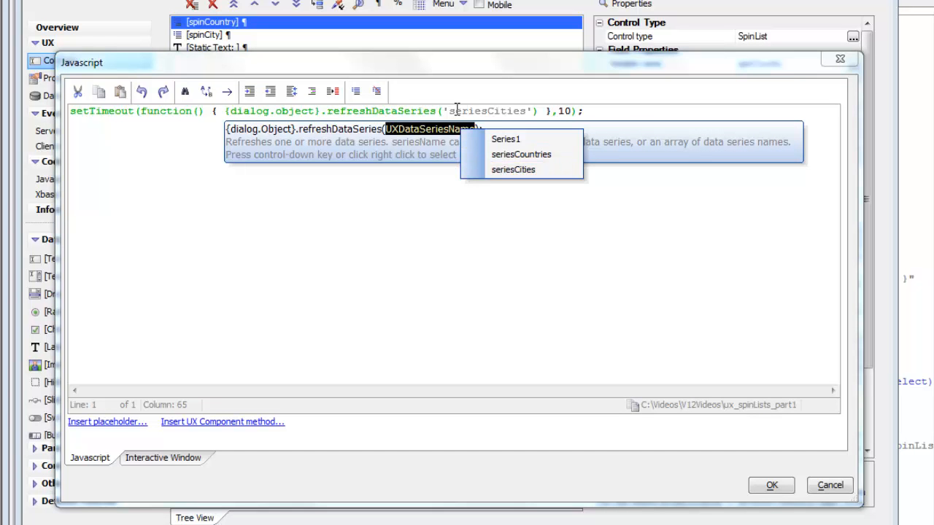
{"action": "left_click", "coordinate": [527, 111]}
{"action": "left_click", "coordinate": [625, 115]}
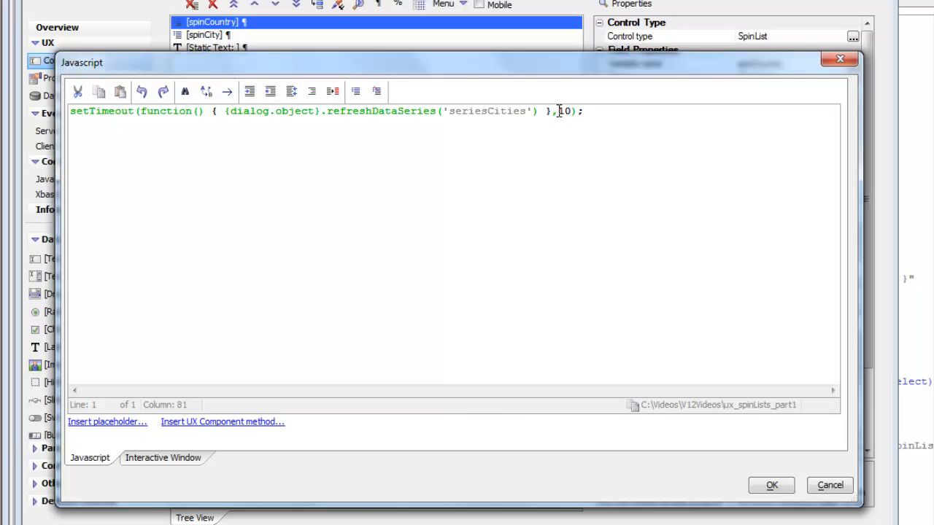
Step: Highlight the setTimeout delay and the {dialog.object}.refreshDataSeries call in the OnSelect code, and accept the script
{"action": "left_click_drag", "start_coordinate": [559, 111], "coordinate": [573, 110]}
{"action": "left_click_drag", "start_coordinate": [221, 115], "coordinate": [441, 111]}
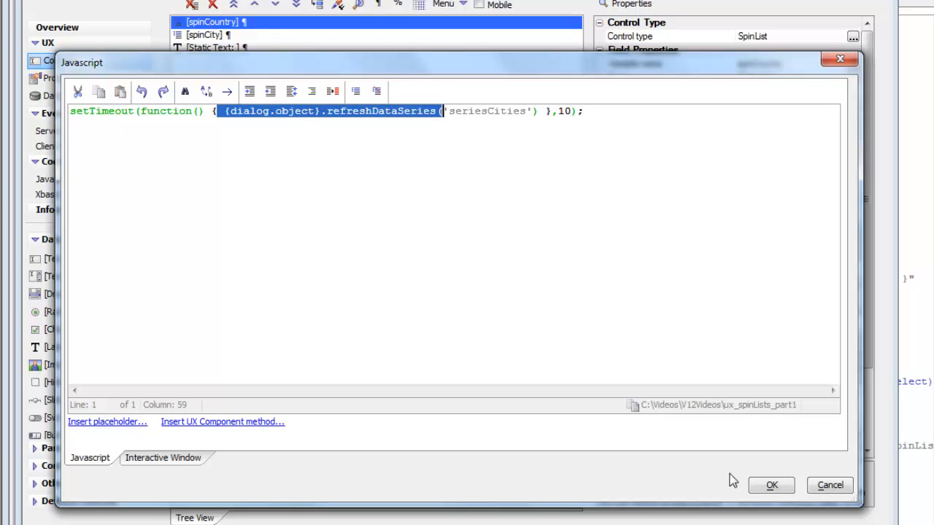
{"action": "left_click", "coordinate": [772, 501]}
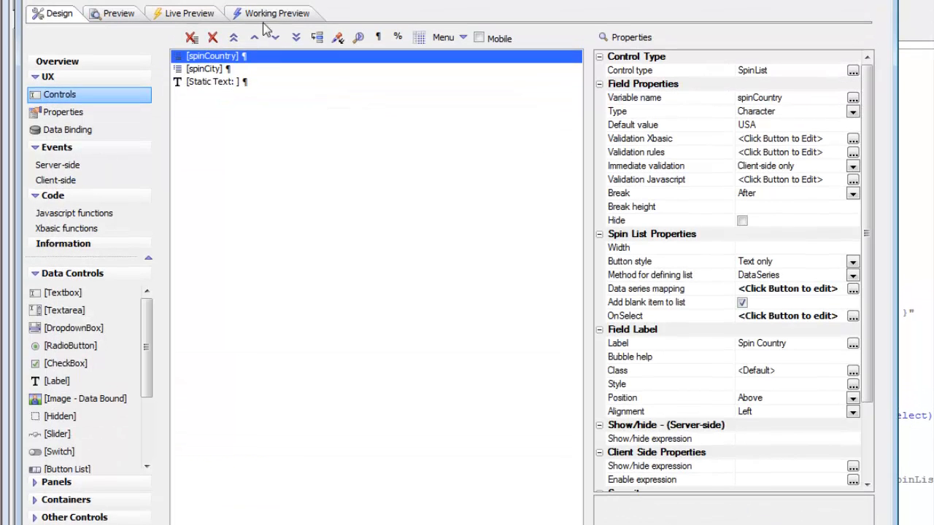
Step: Run the component in Working Preview, spin the country list to Switzerland and select Genève in the city list
{"action": "left_click", "coordinate": [278, 10]}
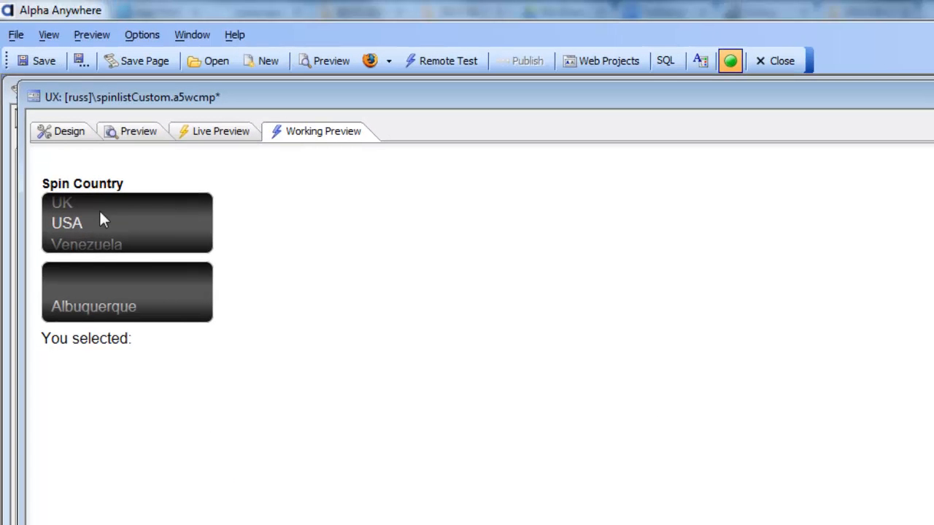
{"action": "left_click_drag", "start_coordinate": [102, 221], "coordinate": [121, 259]}
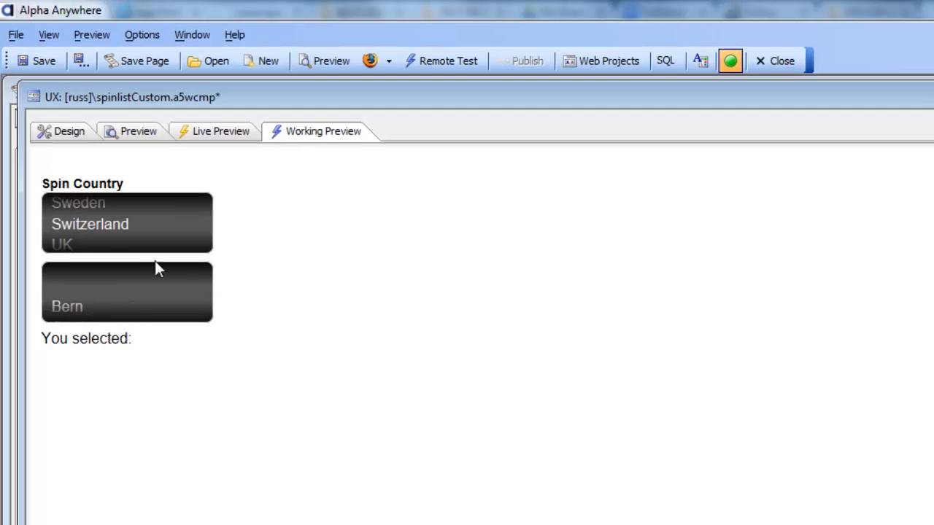
{"action": "left_click_drag", "start_coordinate": [103, 296], "coordinate": [110, 272]}
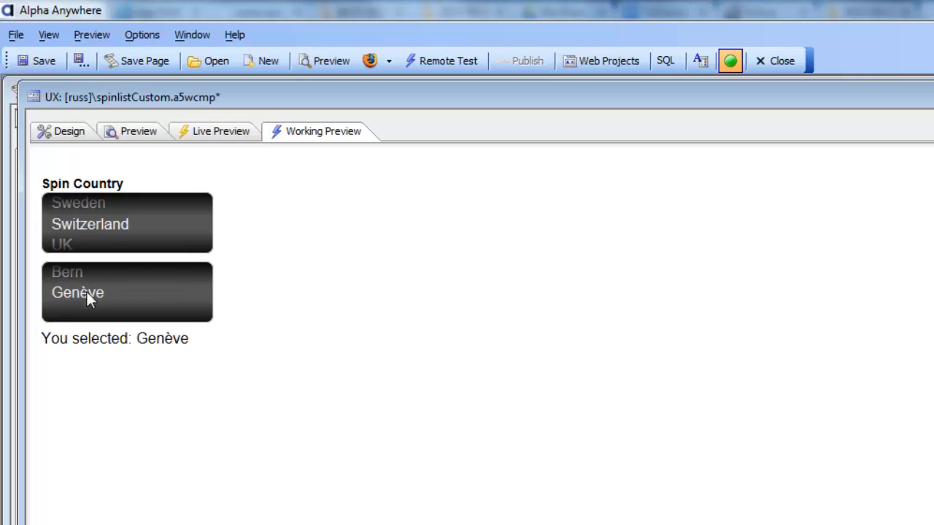
Step: Spin the country list to Poland, Ireland and France in turn, and select Marseille in the city list
{"action": "left_click_drag", "start_coordinate": [125, 217], "coordinate": [139, 313]}
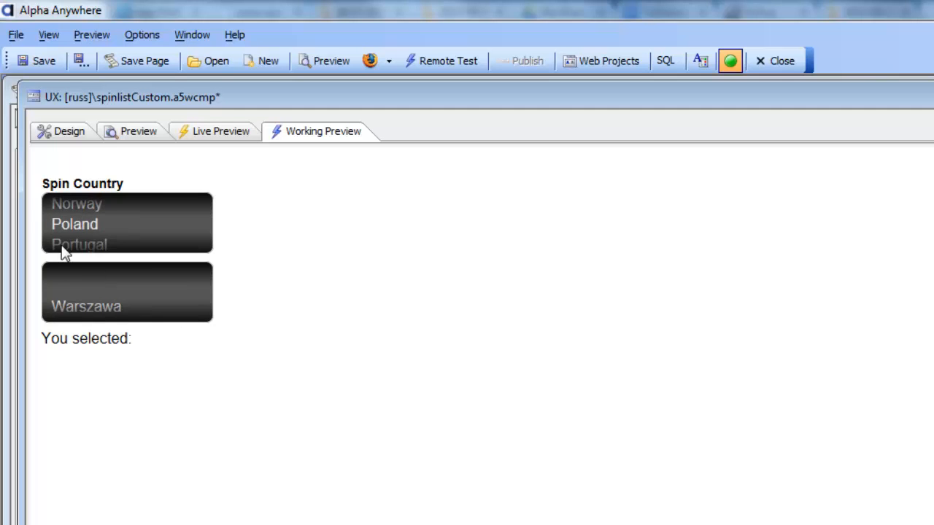
{"action": "left_click_drag", "start_coordinate": [103, 208], "coordinate": [129, 309]}
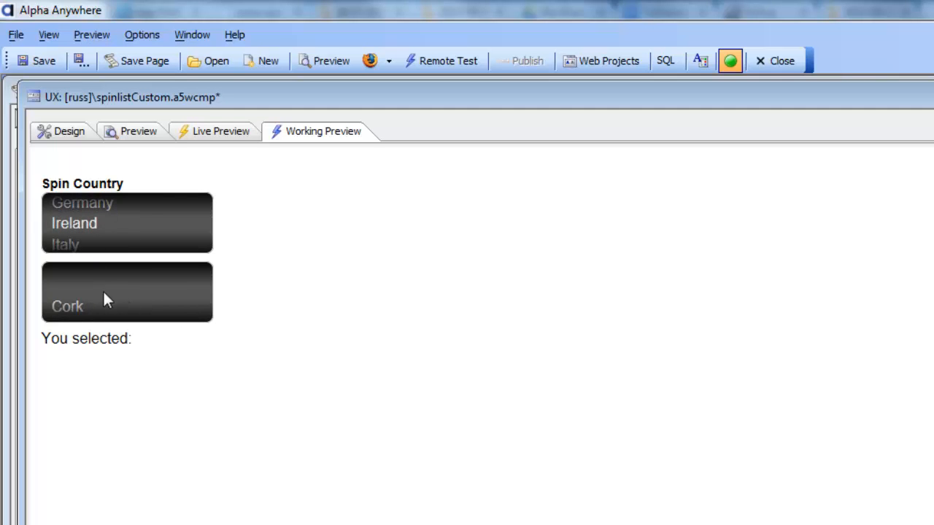
{"action": "left_click_drag", "start_coordinate": [92, 198], "coordinate": [99, 233]}
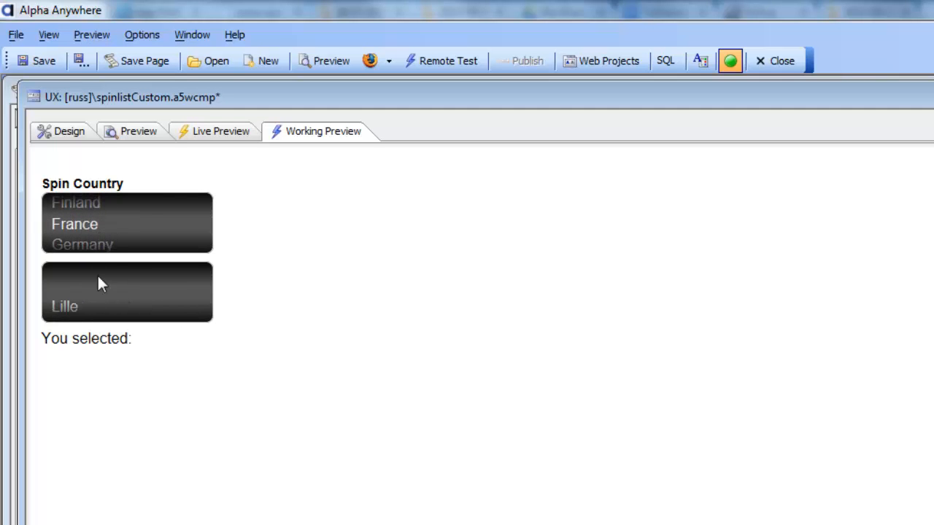
{"action": "left_click_drag", "start_coordinate": [108, 269], "coordinate": [103, 270]}
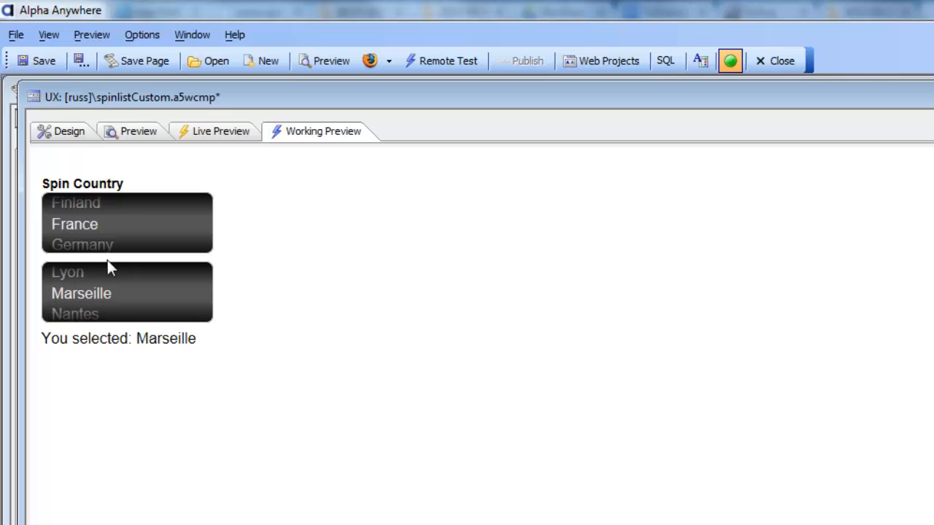